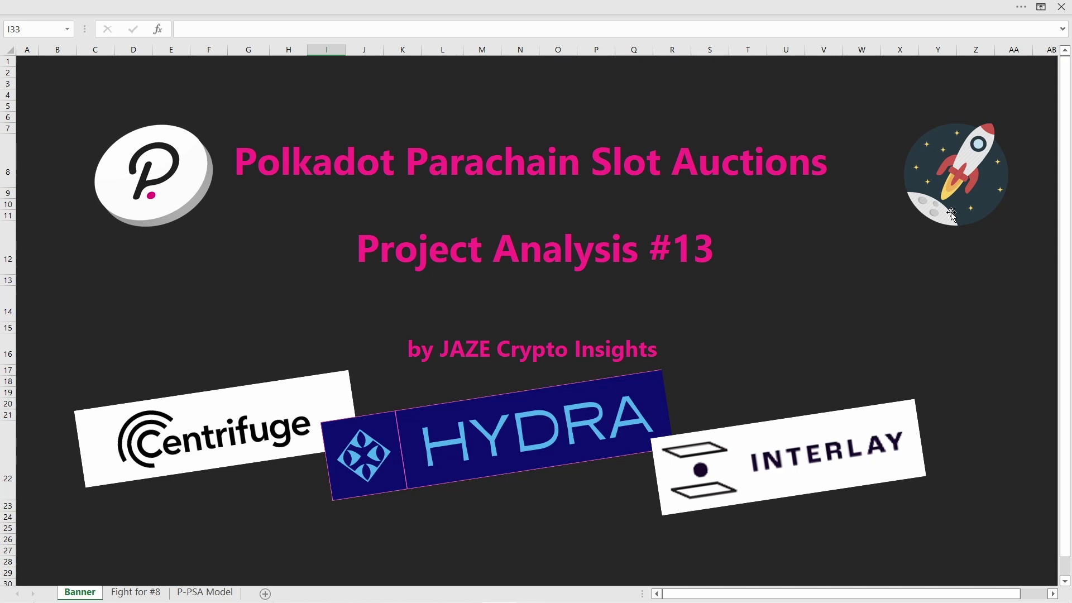
Show the Fight for #8 sheet with its 'The fight for slot #8' line chart of seven projects.
left_click(205, 593)
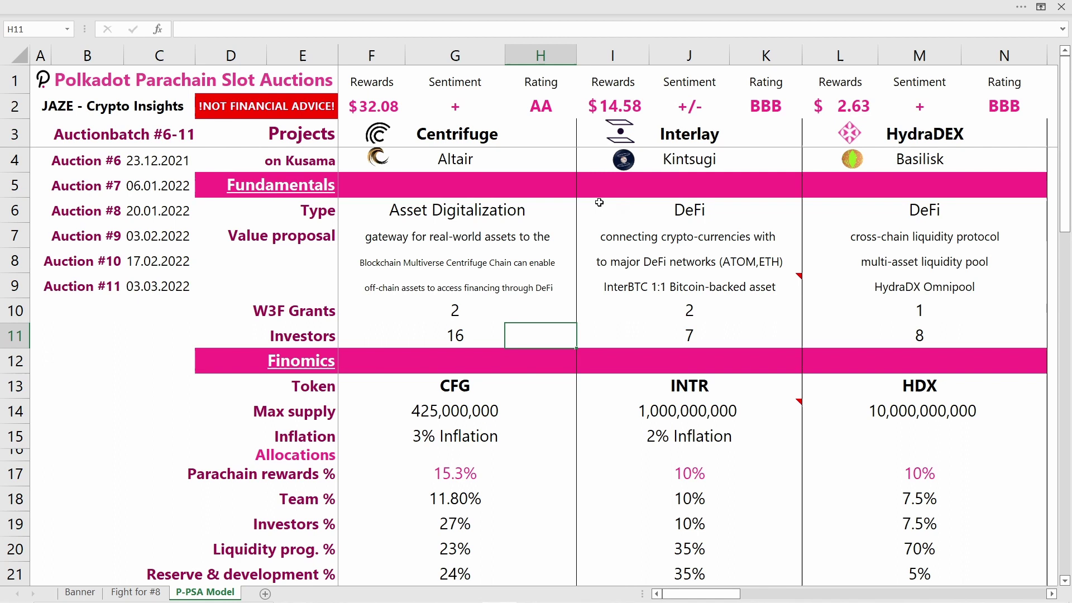
mouse_move(630, 297)
Switch back to the P-PSA Model sheet comparing Centrifuge, Interlay and HydraDX.
left_click(136, 593)
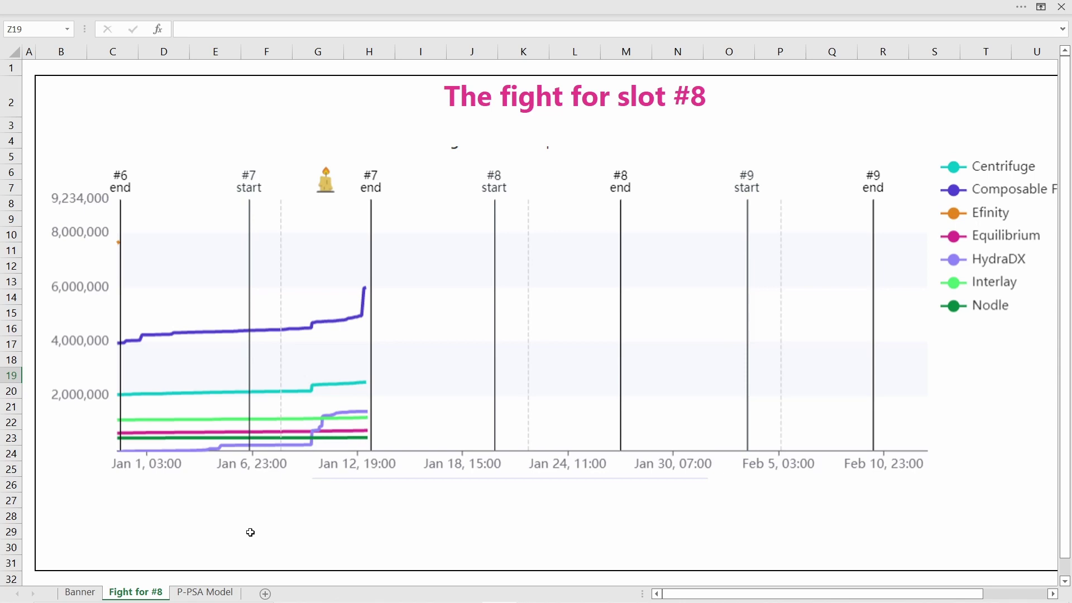
left_click(222, 595)
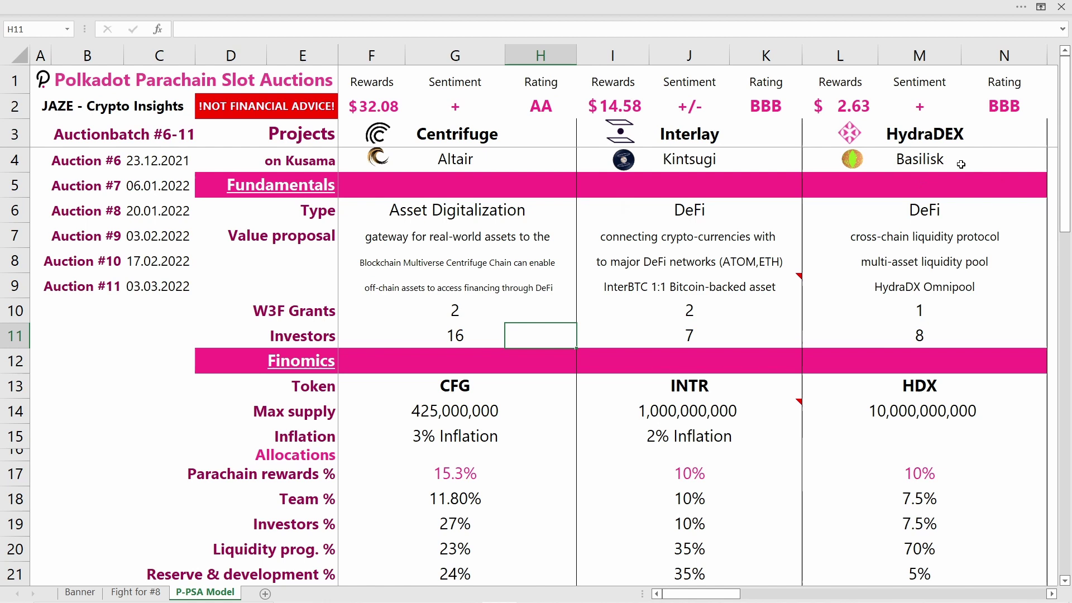
left_click(474, 129)
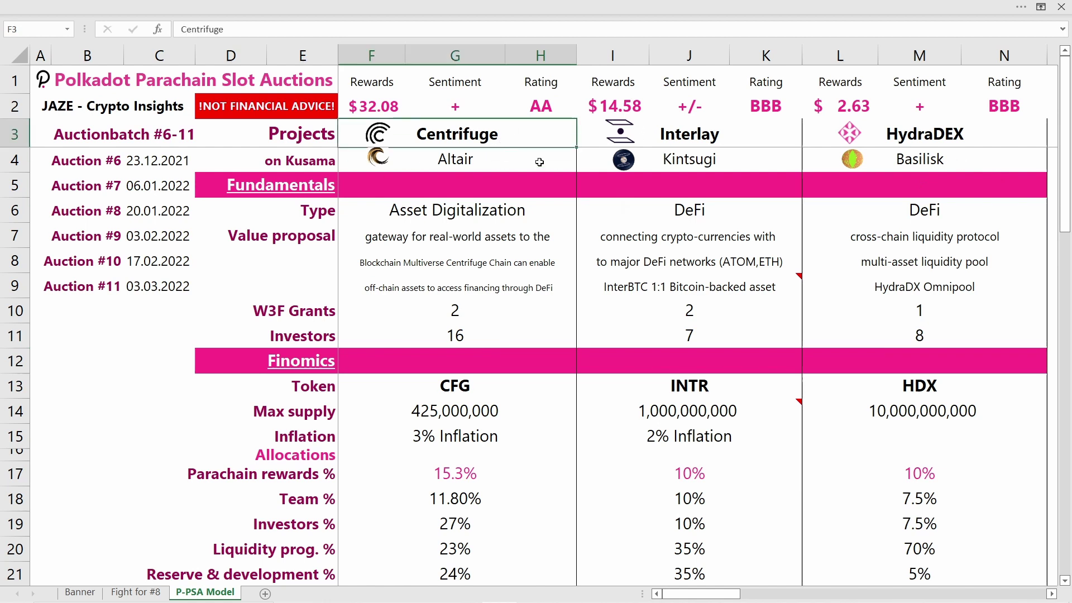
key("Down")
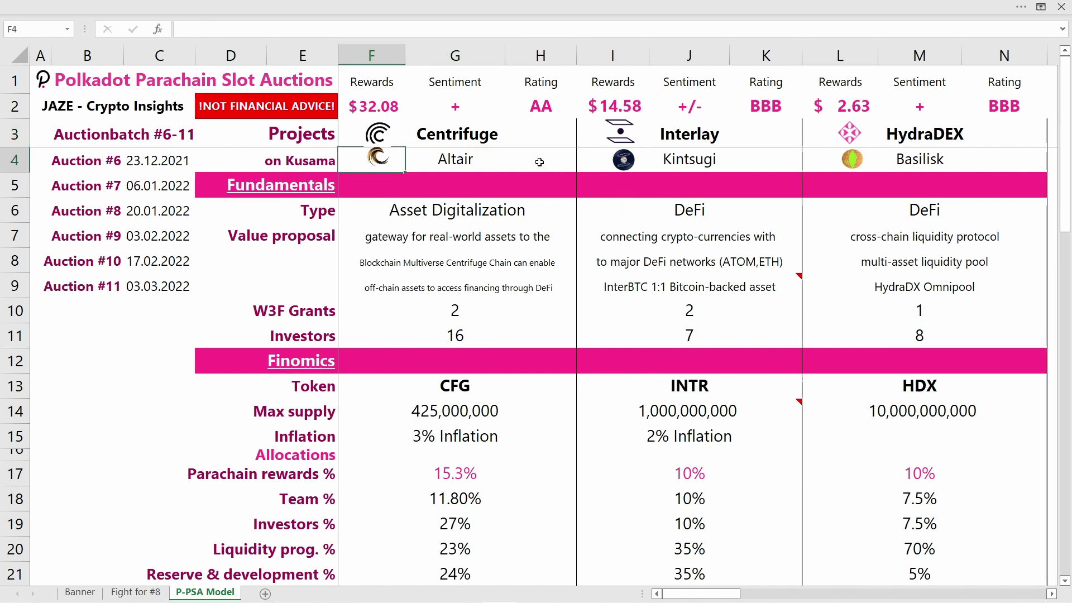
key("Right")
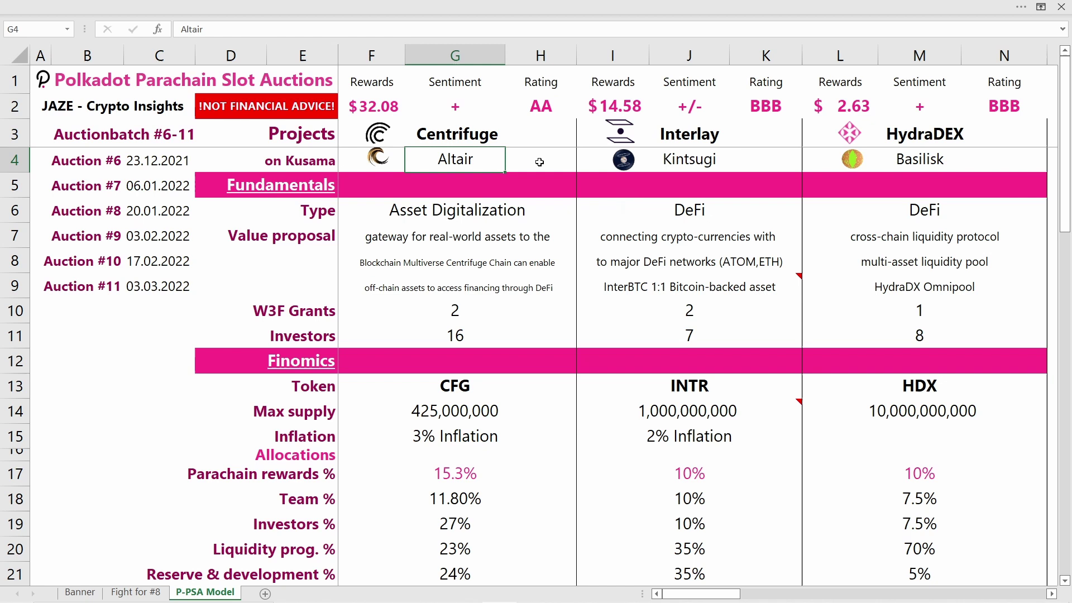
key("Down")
key("Down")
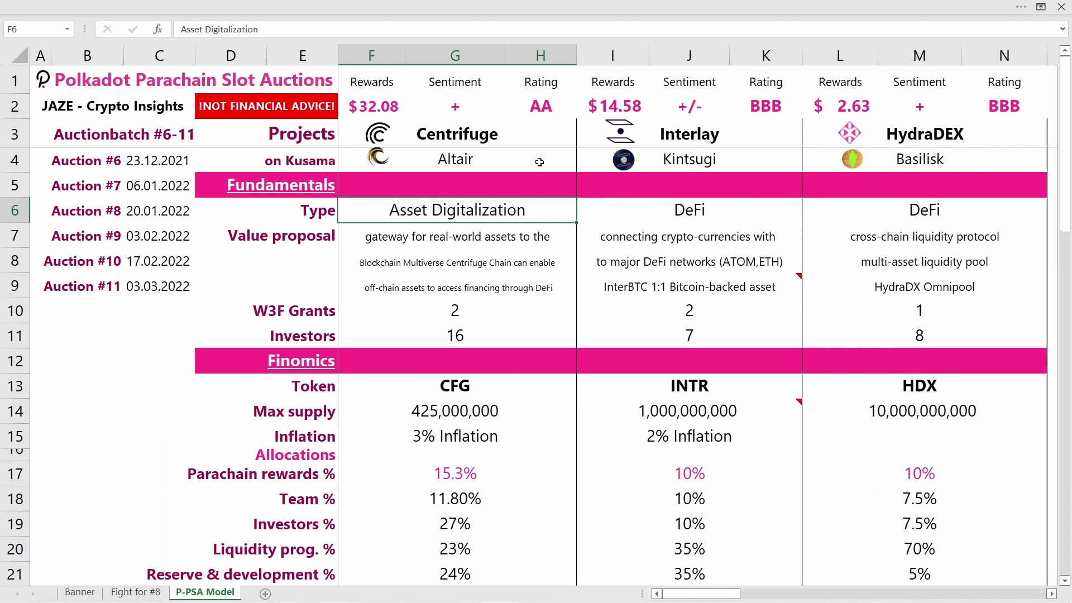
left_click(463, 314)
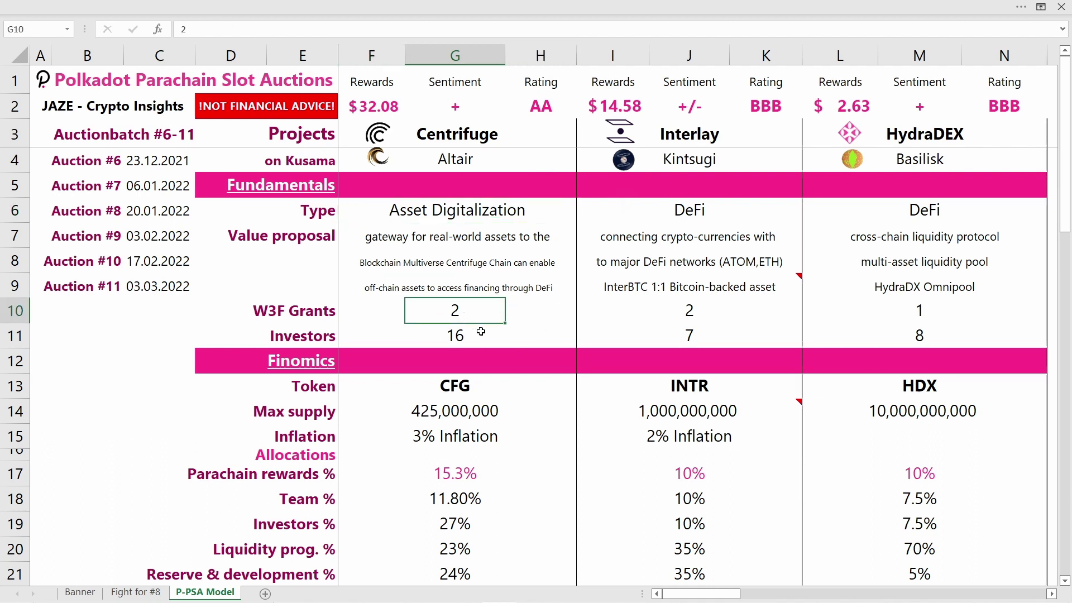
left_click(480, 335)
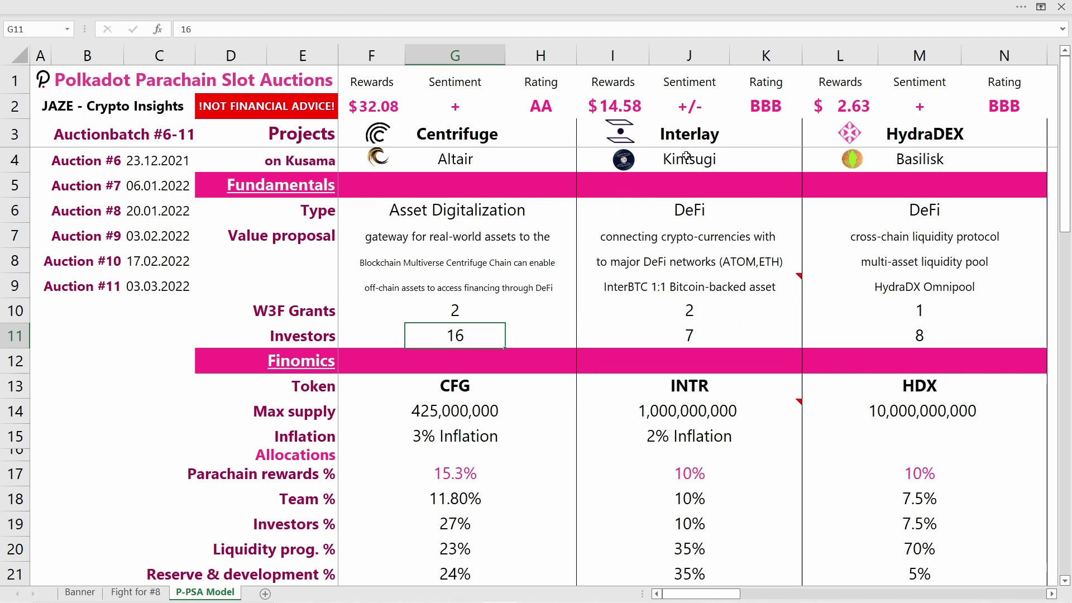
left_click(688, 138)
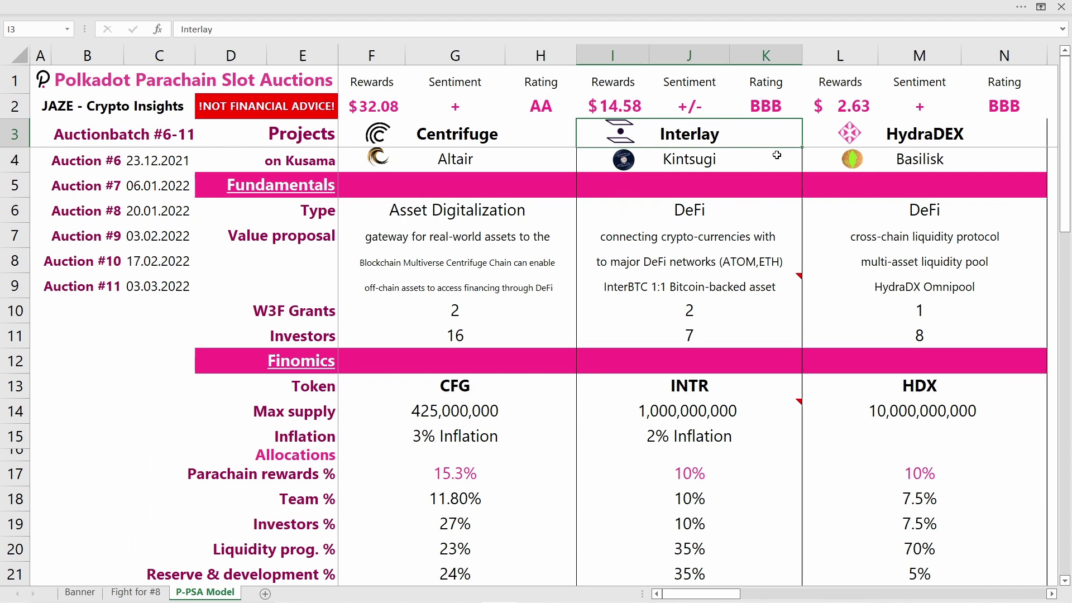
left_click(697, 215)
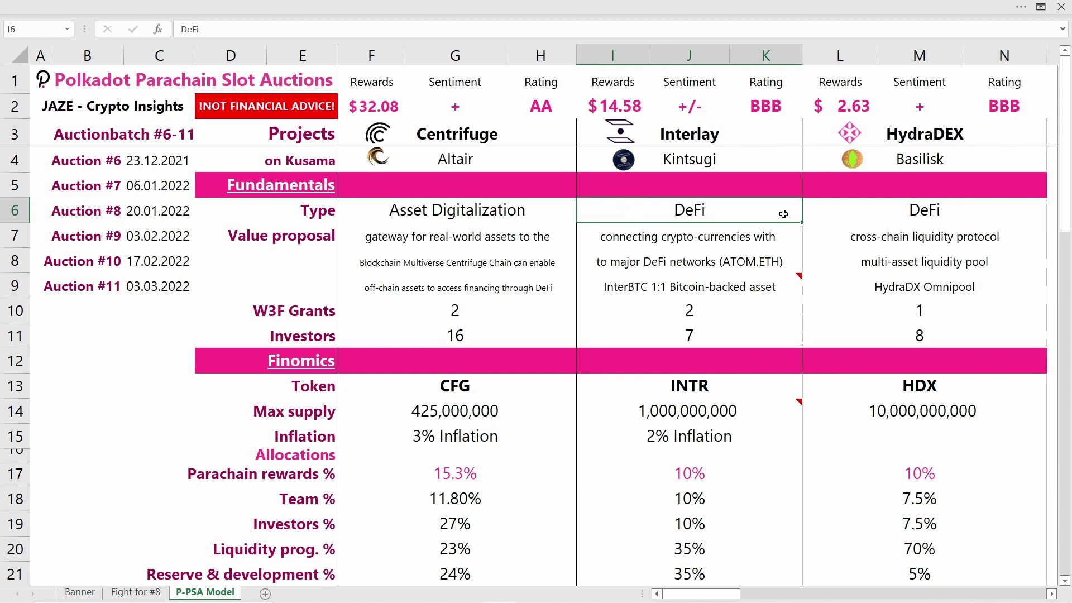
mouse_move(767, 285)
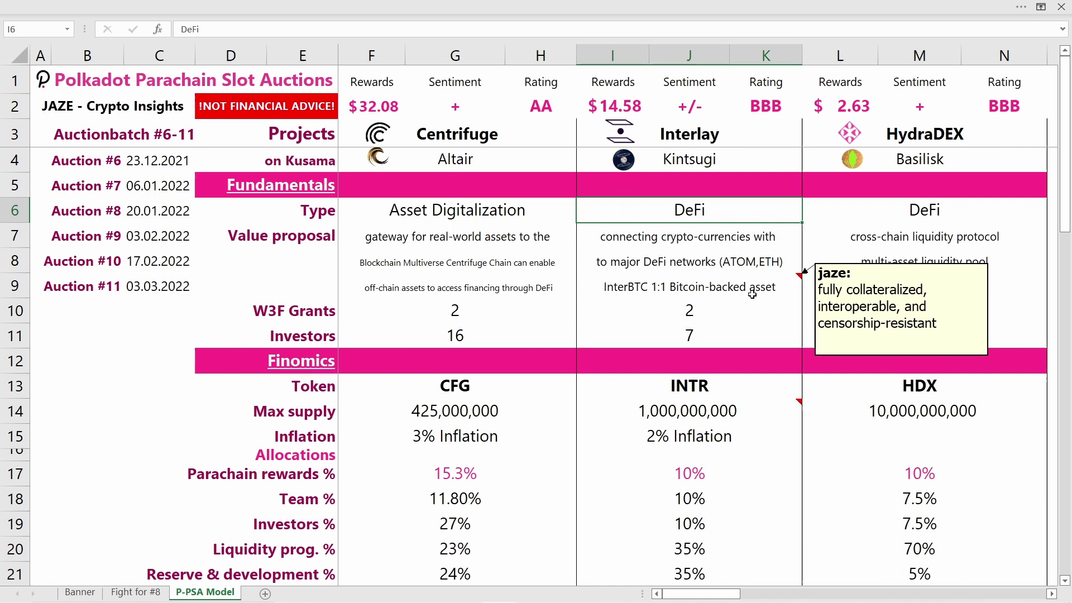
left_click(702, 307)
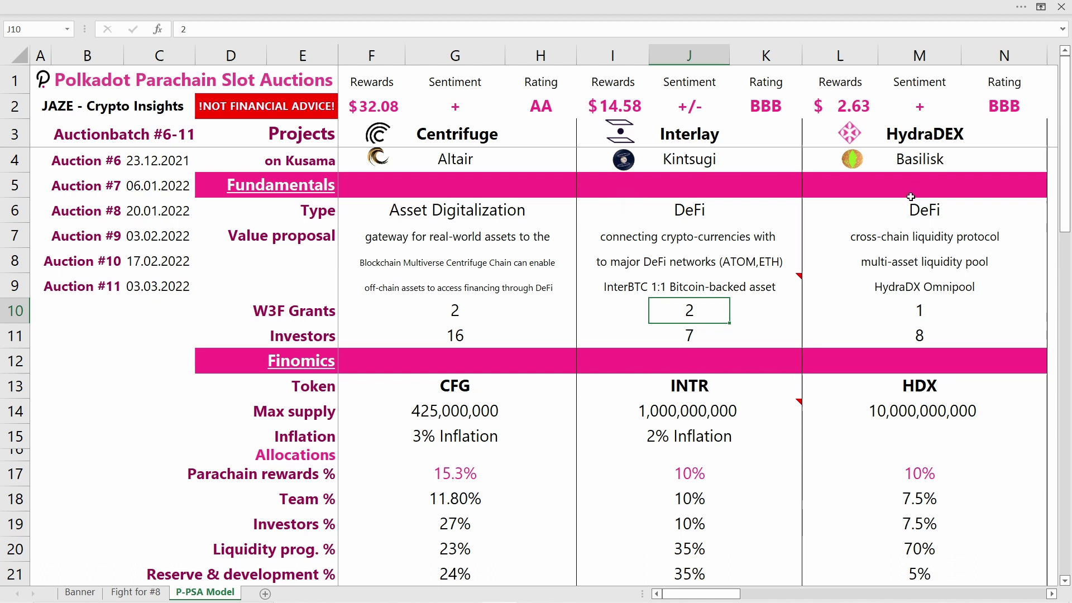
left_click(981, 213)
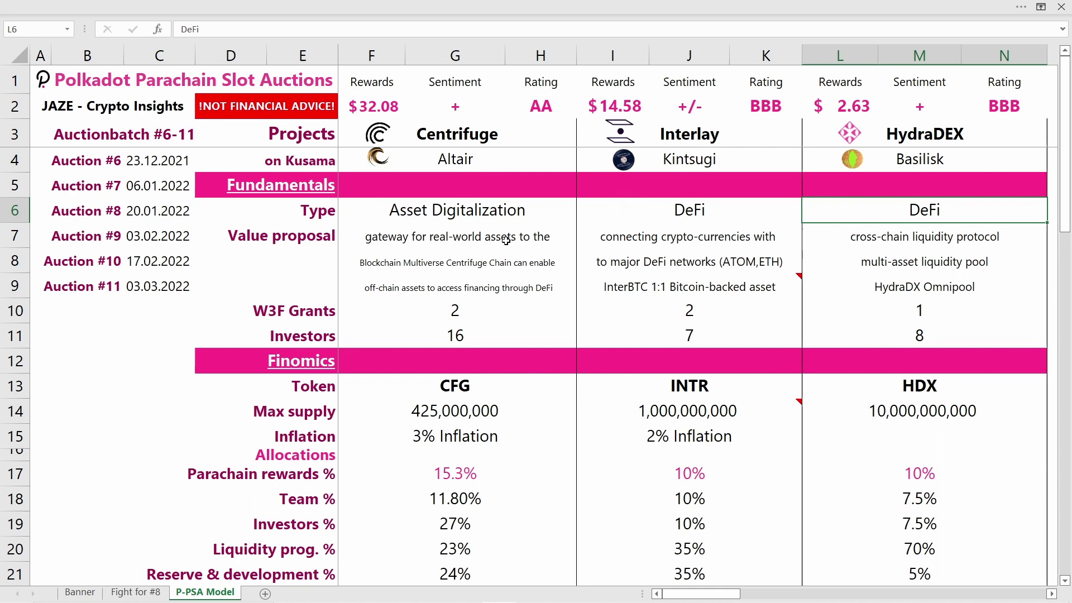
left_click_drag(482, 222, 471, 280)
left_click(496, 306)
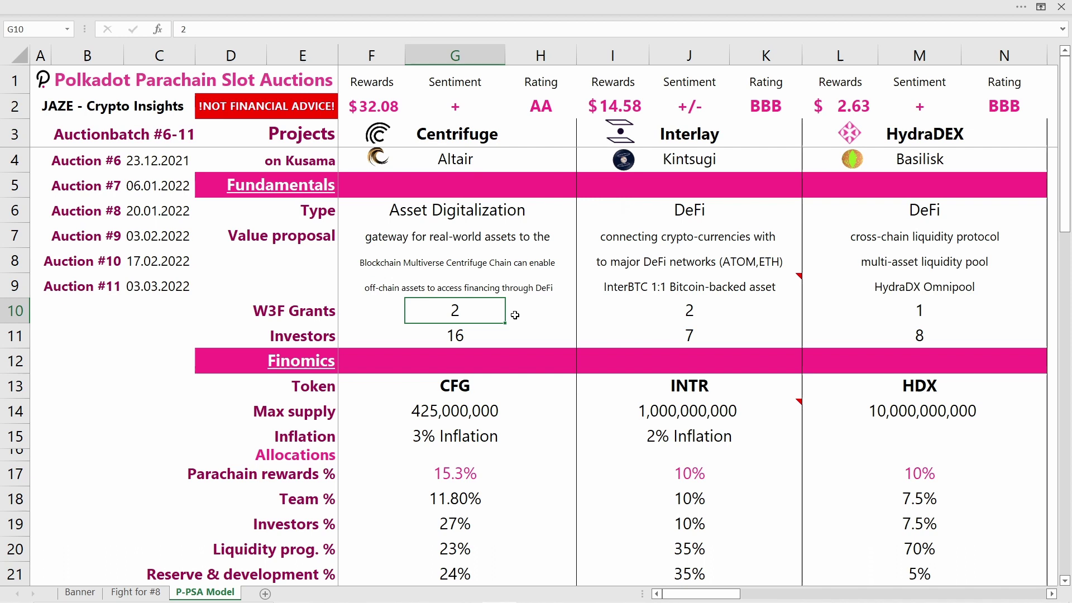
left_click(462, 333)
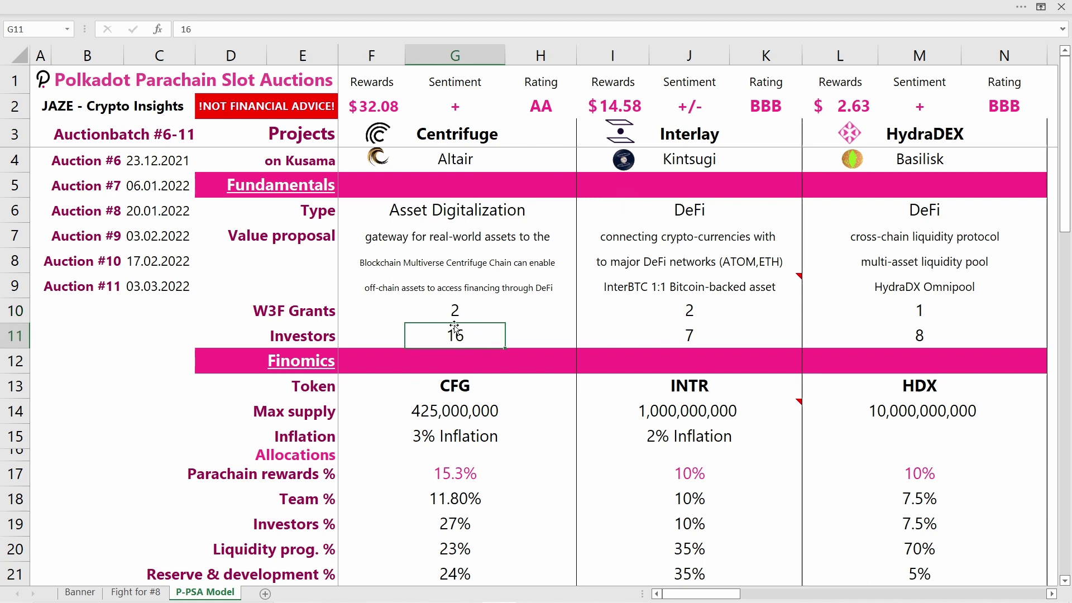
left_click(459, 312)
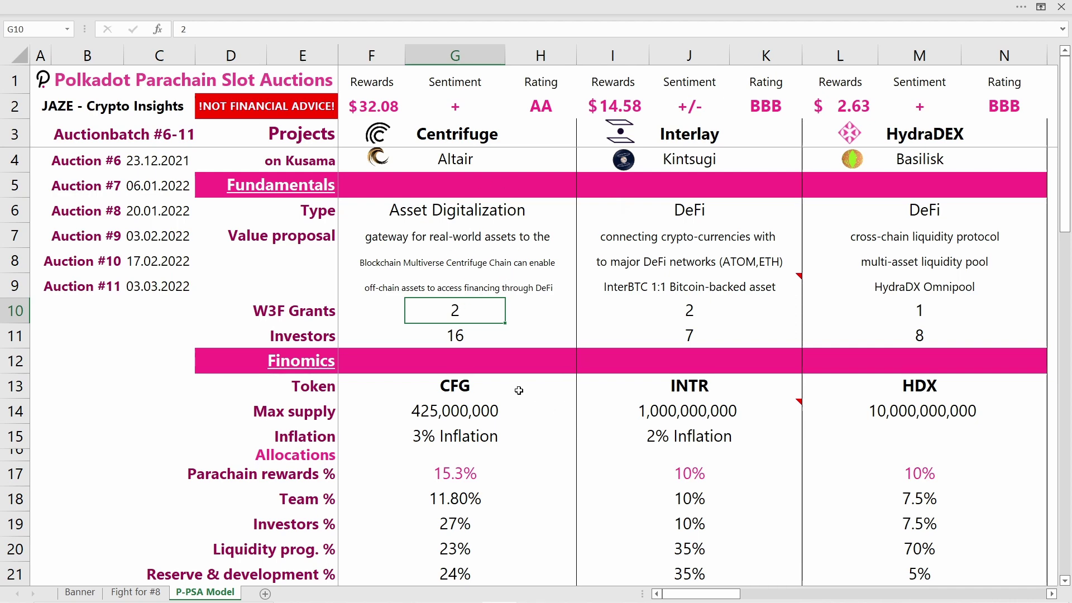
Scroll to the Finomics allocation rows, select H17, and read the INTR Max supply comment.
scroll(519, 390, "down", 2)
left_click(510, 316)
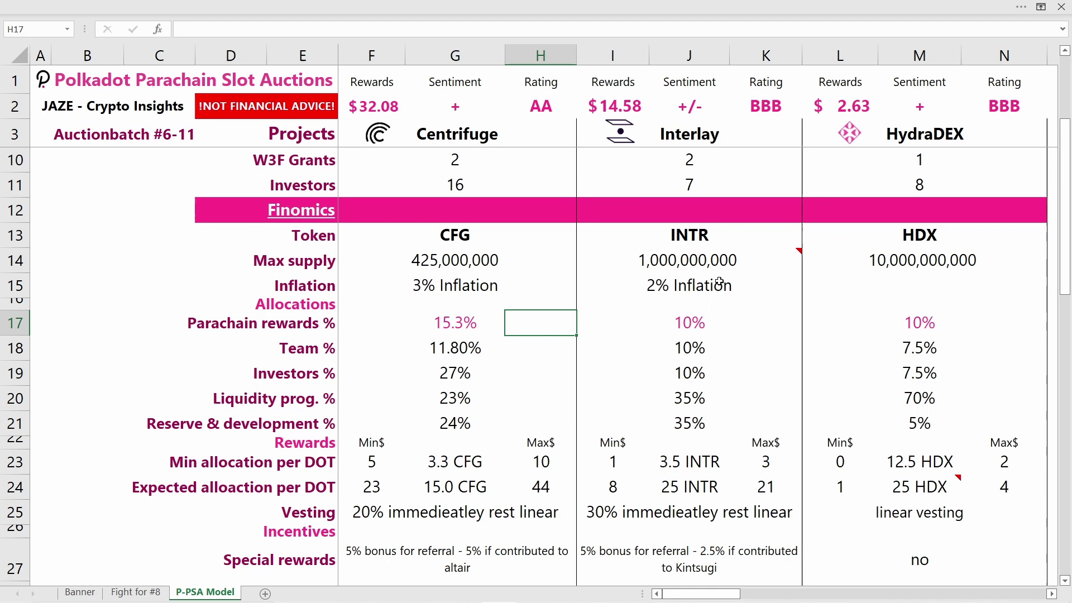
mouse_move(724, 261)
mouse_move(697, 247)
scroll(895, 279, "down", 1)
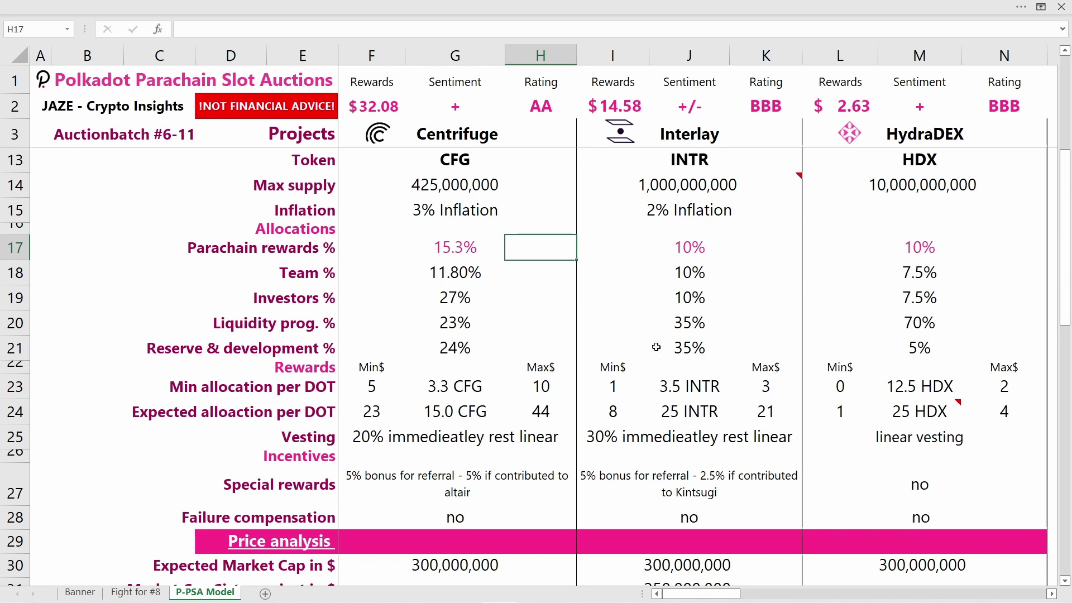
left_click(450, 251)
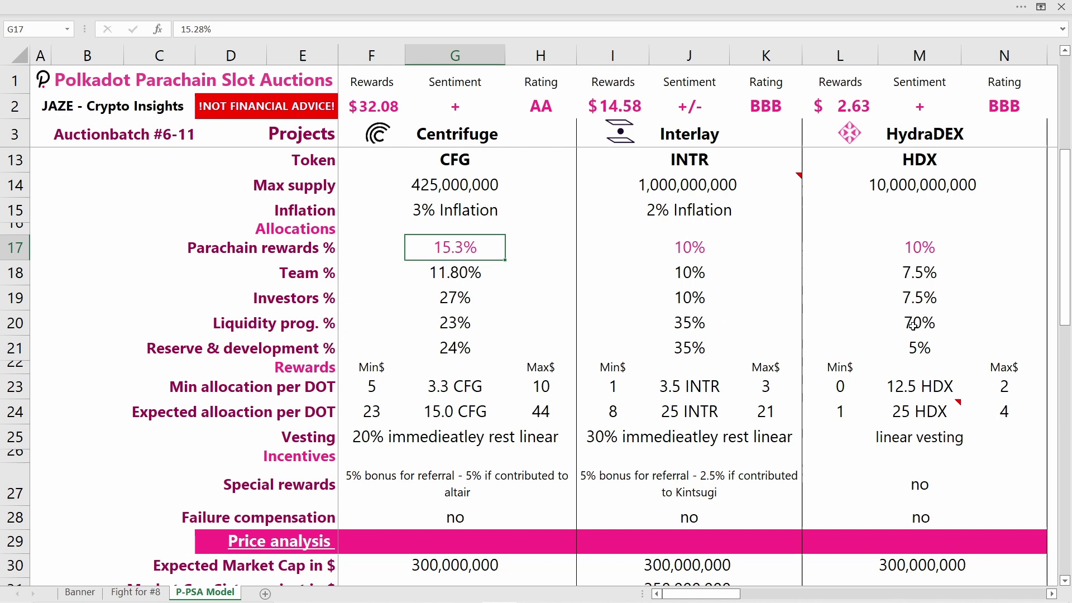
left_click(958, 323)
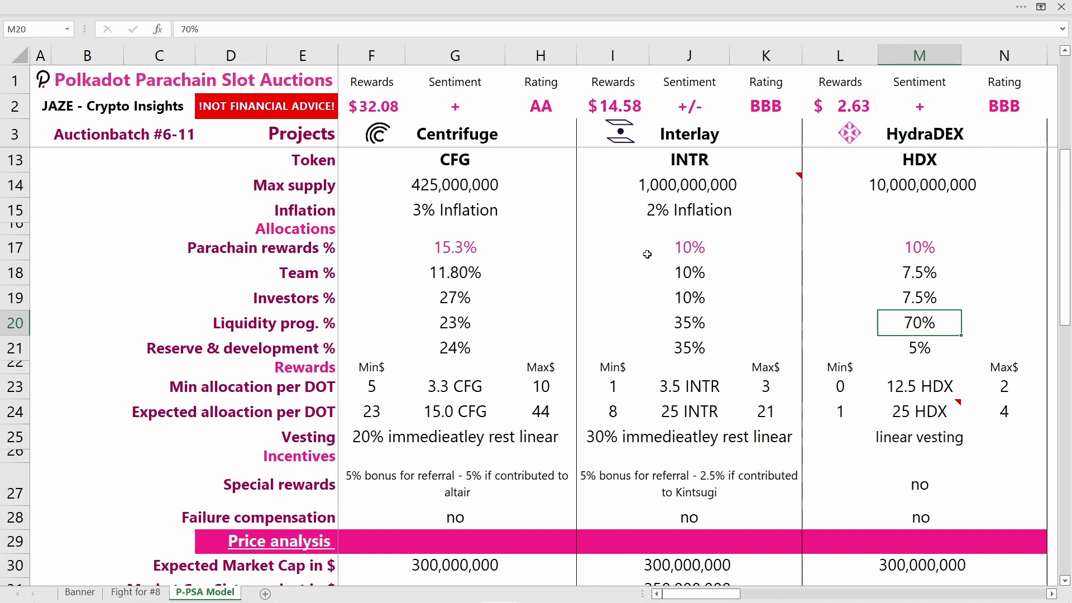
left_click_drag(625, 248, 721, 340)
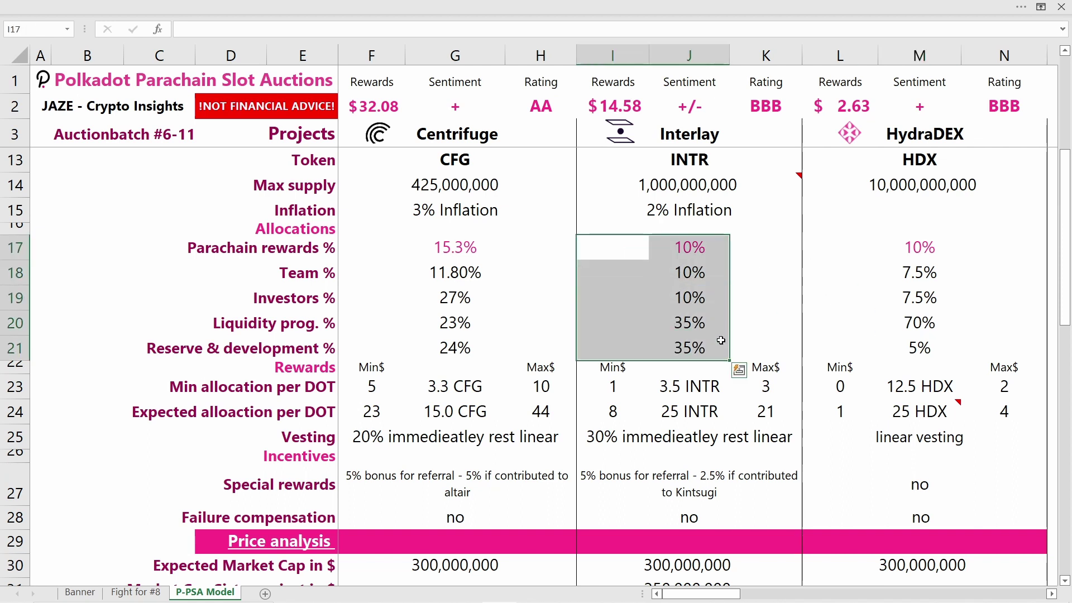
left_click(835, 322)
left_click_drag(908, 264, 920, 344)
left_click(987, 315)
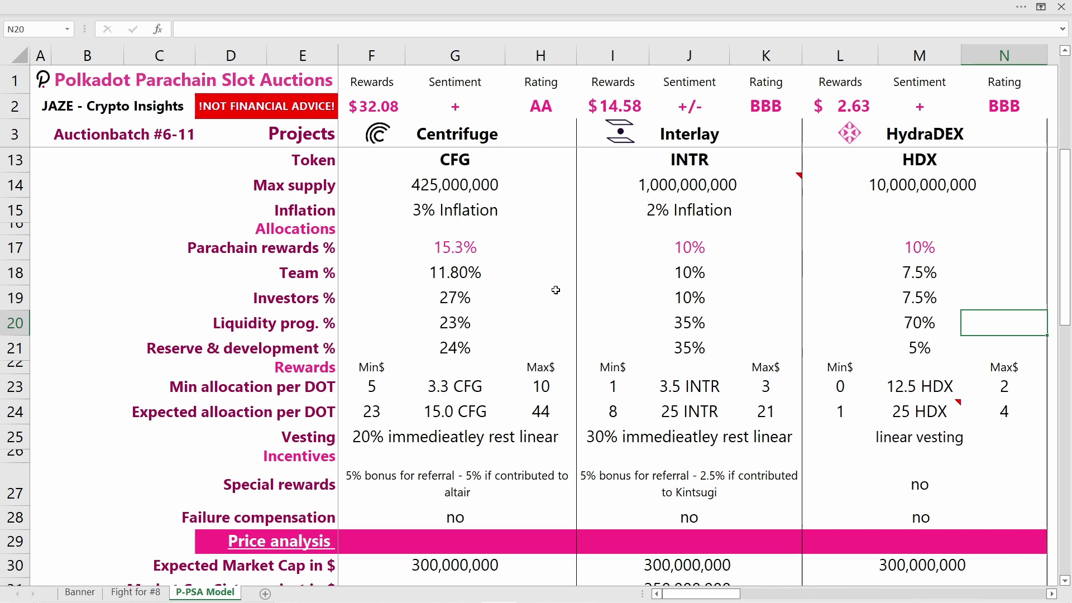
scroll(572, 304, "down", 1)
left_click(550, 391)
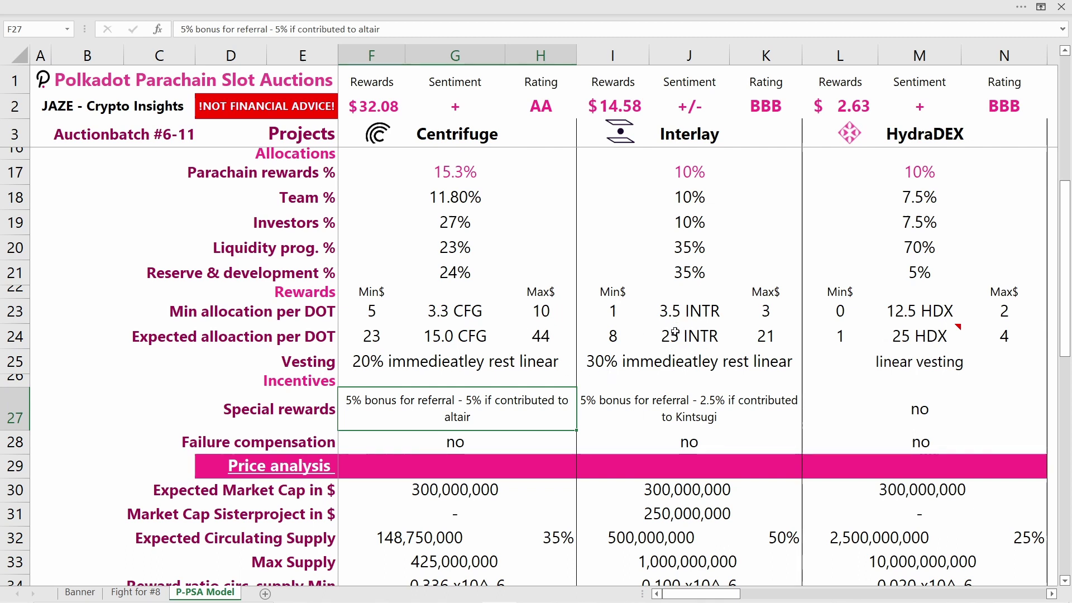
left_click(690, 337)
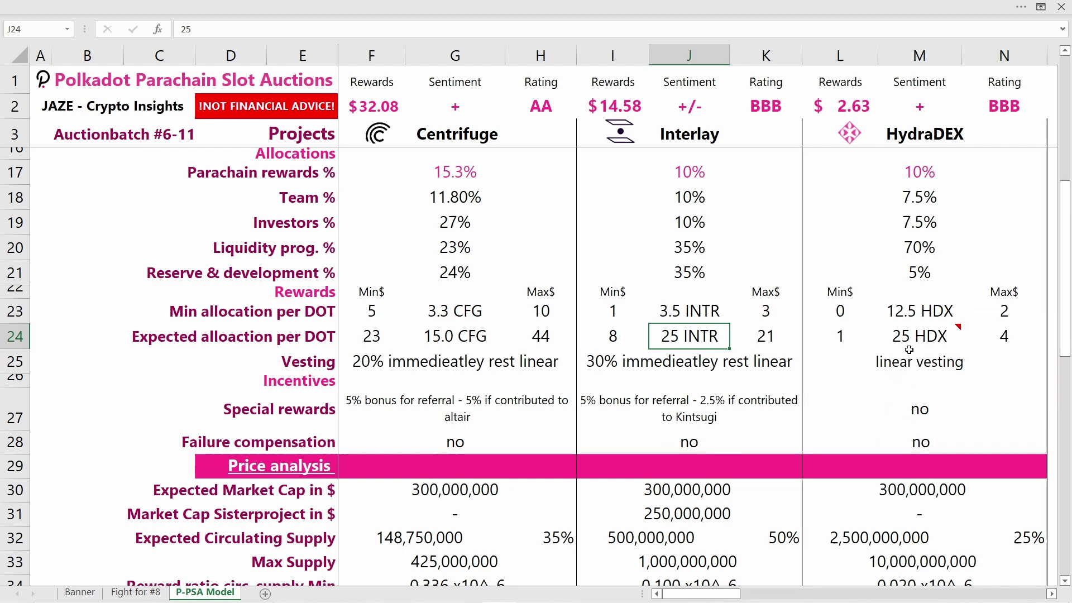
mouse_move(909, 342)
left_click(910, 344)
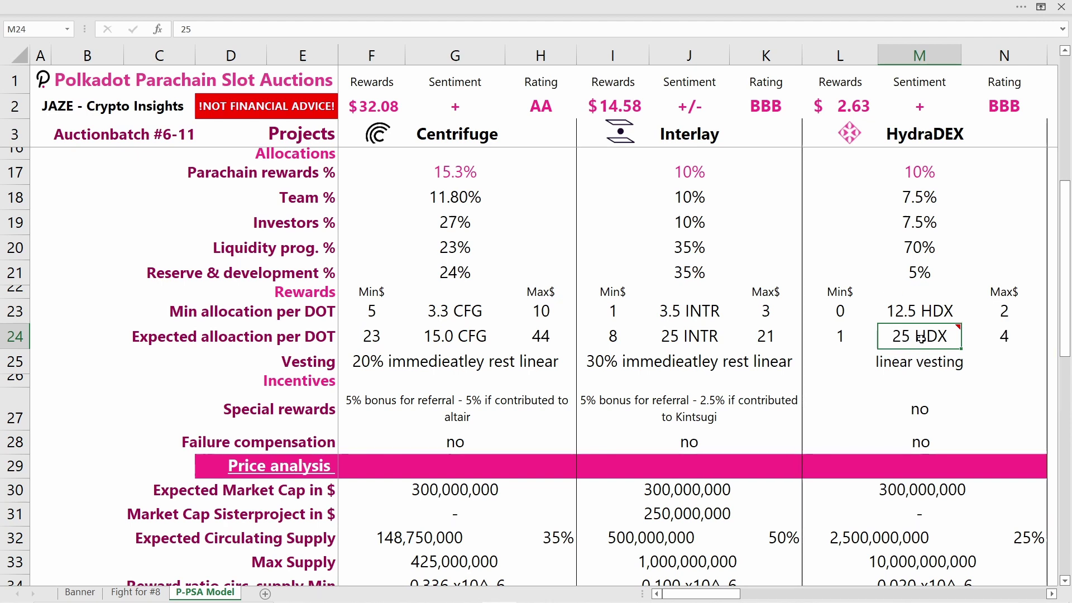
mouse_move(911, 341)
type("28")
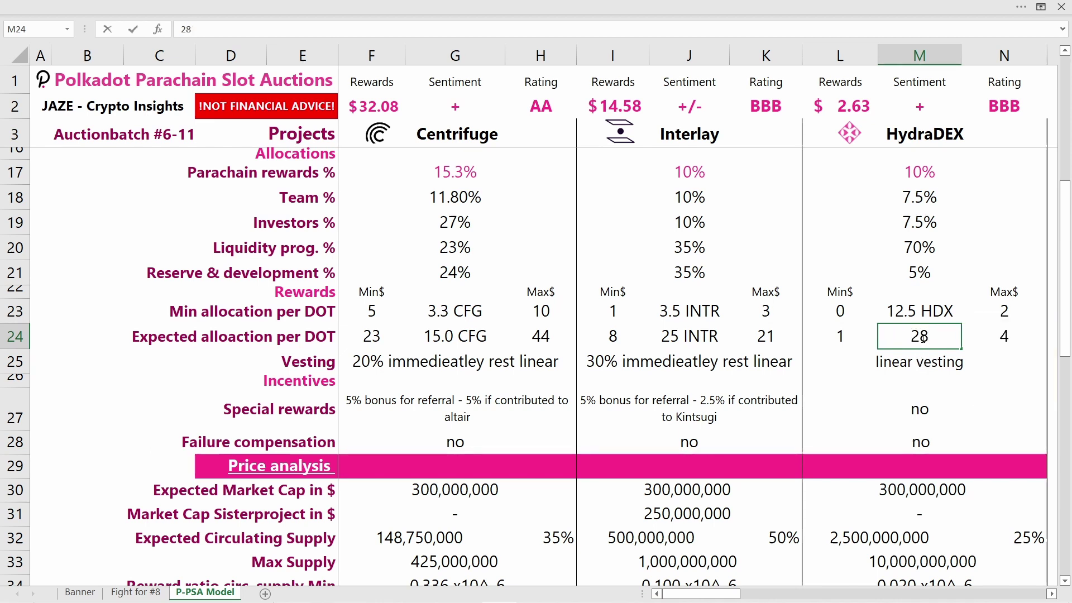
type("0")
key("Return")
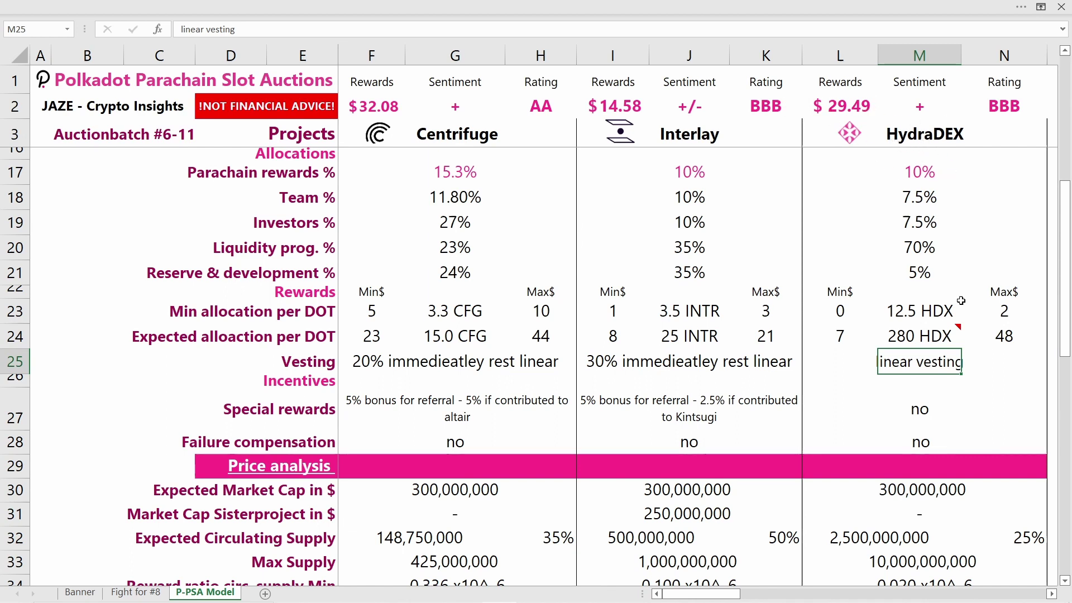
left_click(923, 336)
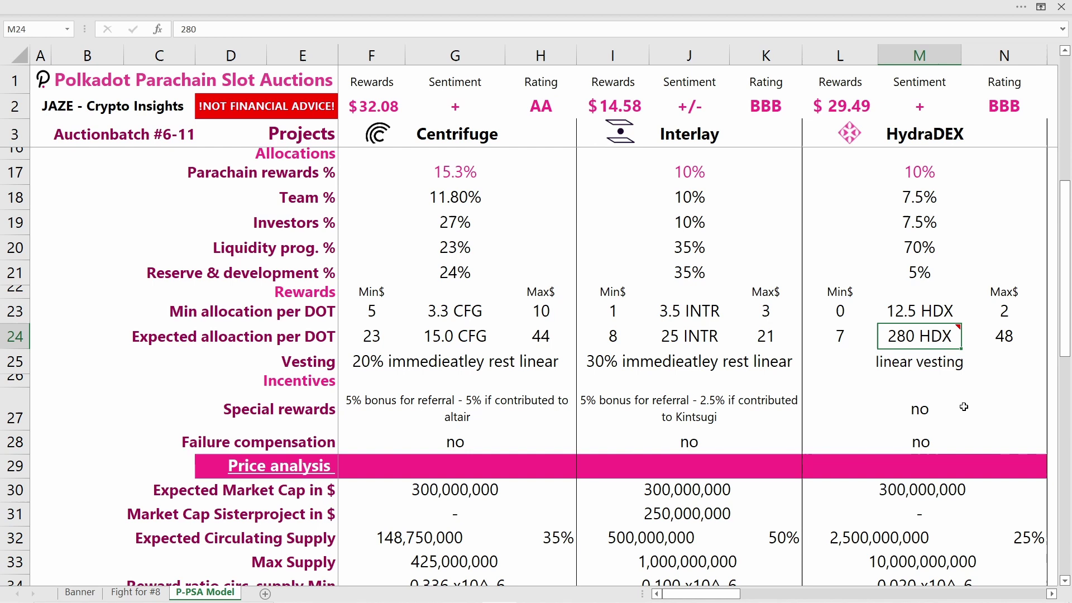
type("25")
key("Return")
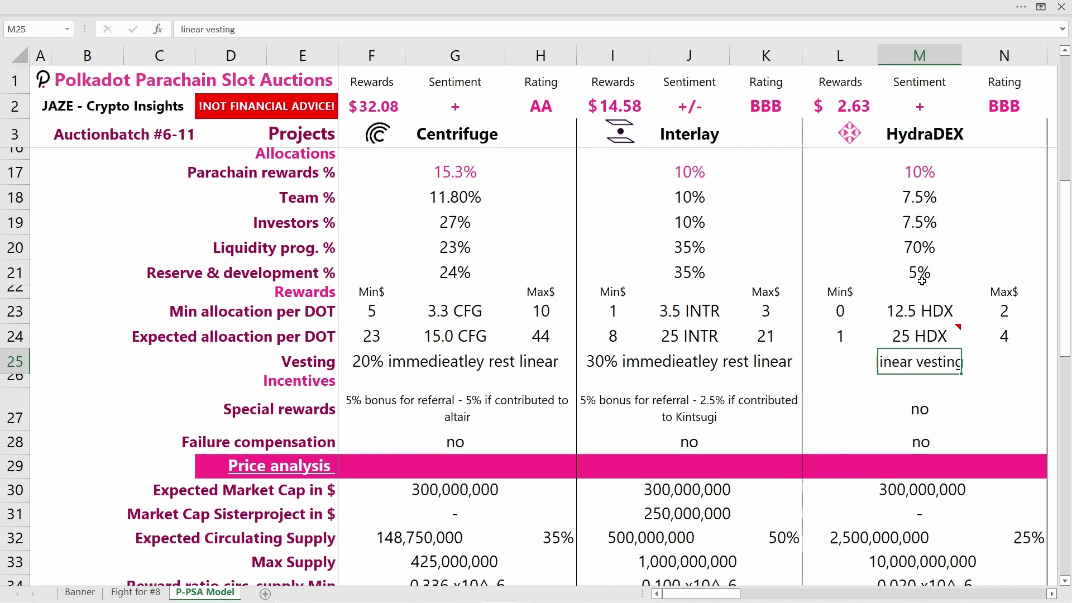
left_click(917, 390)
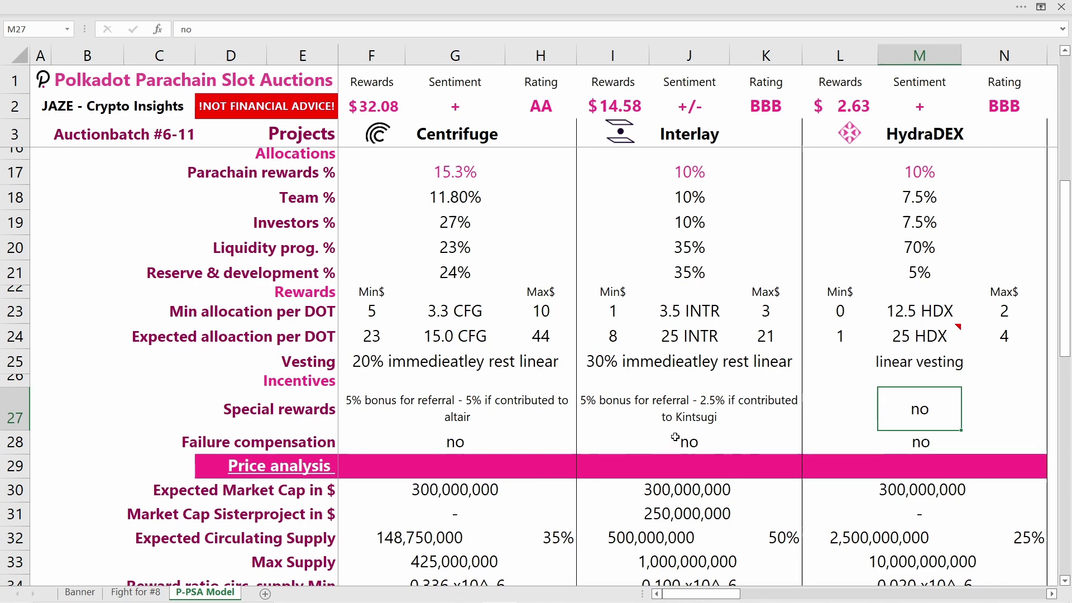
Scroll to rows 28–45 showing Price analysis and Social Sentiment, and select D37.
scroll(678, 434, "down", 1)
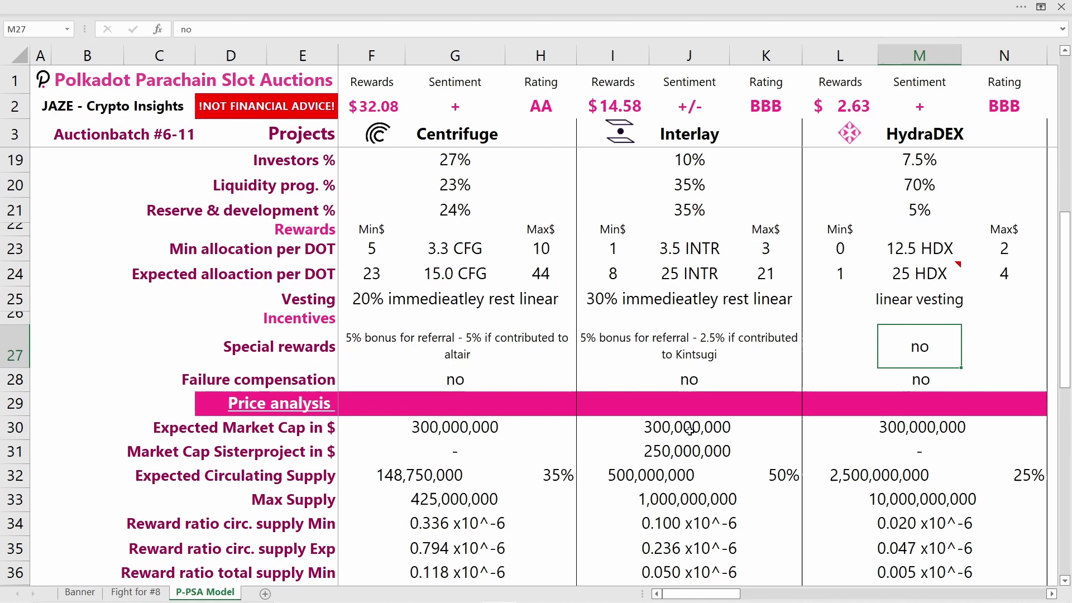
scroll(582, 444, "down", 1)
scroll(583, 437, "down", 2)
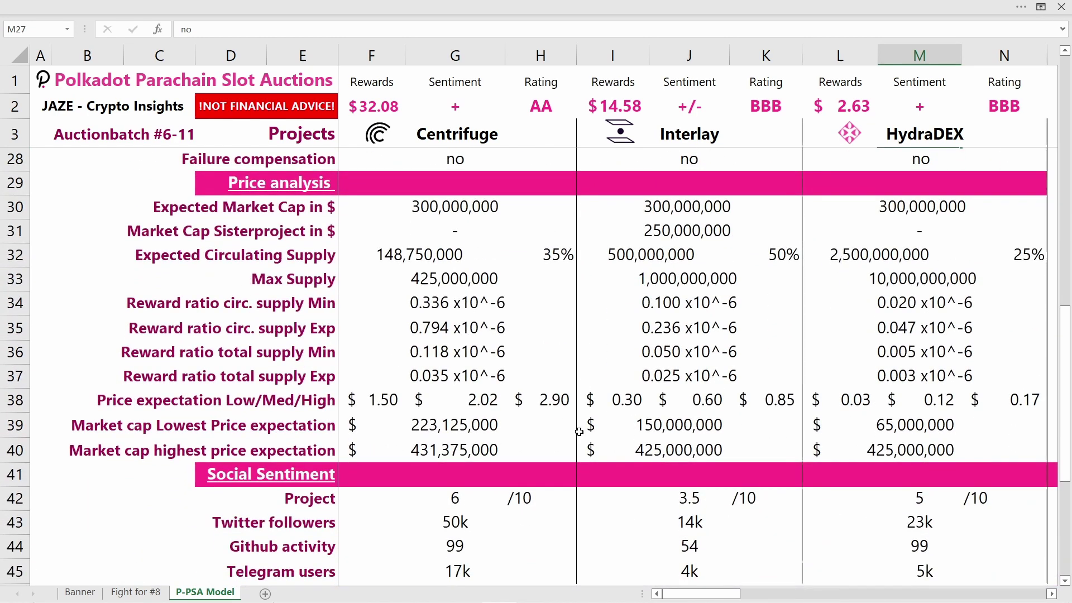
left_click(206, 372)
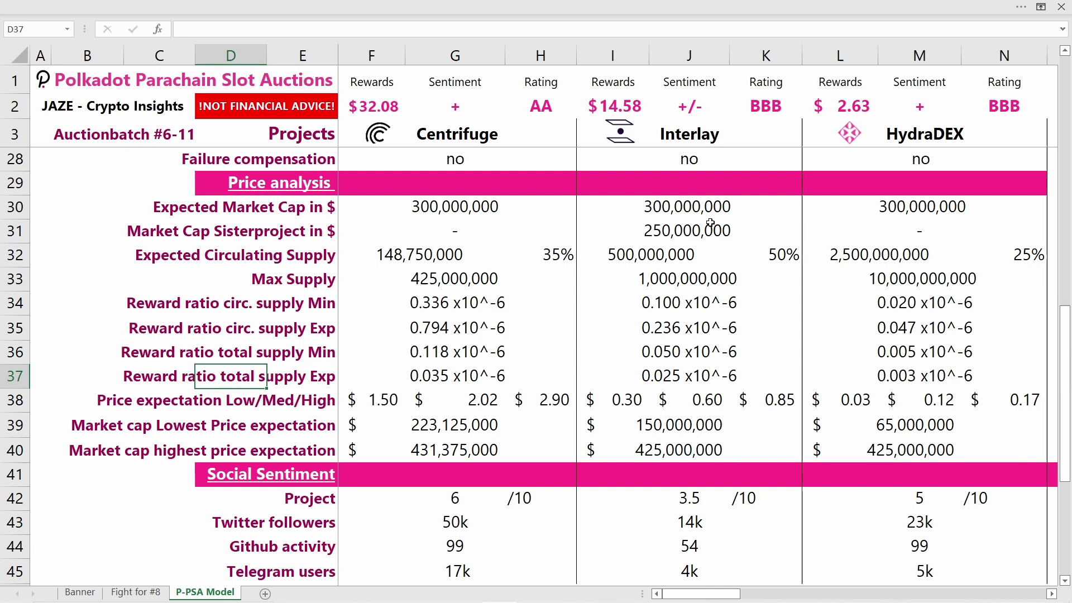
scroll(710, 227, "down", 1)
scroll(705, 232, "up", 1)
left_click_drag(433, 215, 855, 203)
left_click(691, 289)
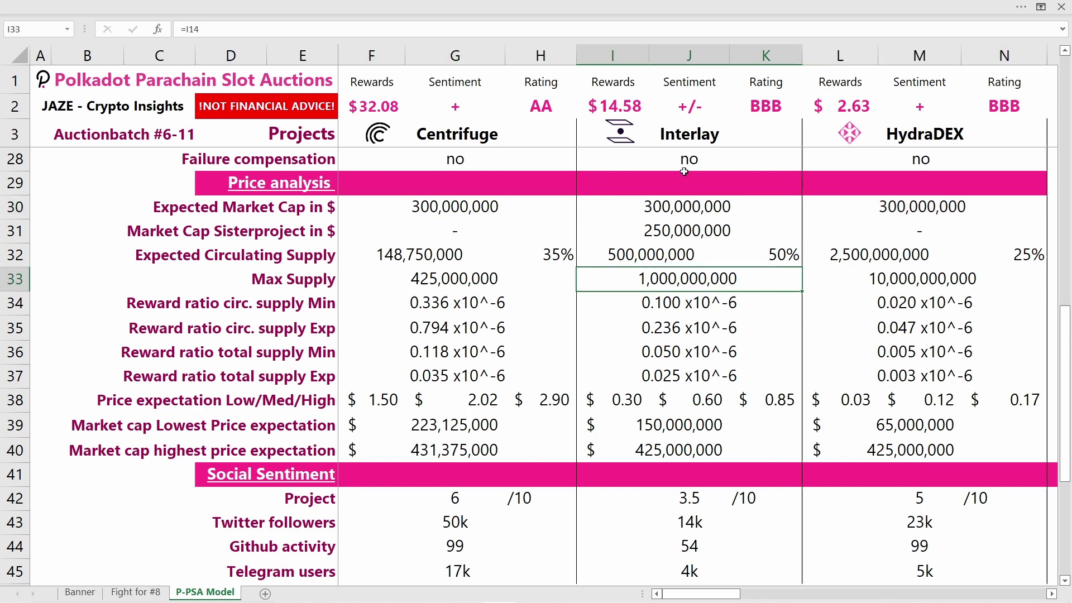
left_click(676, 234)
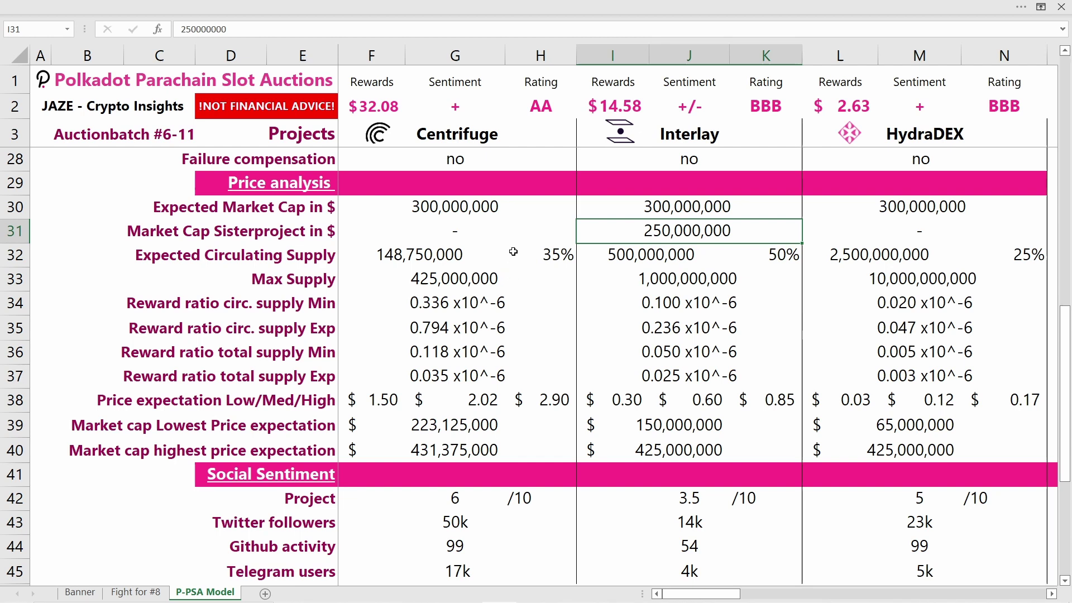
left_click(561, 261)
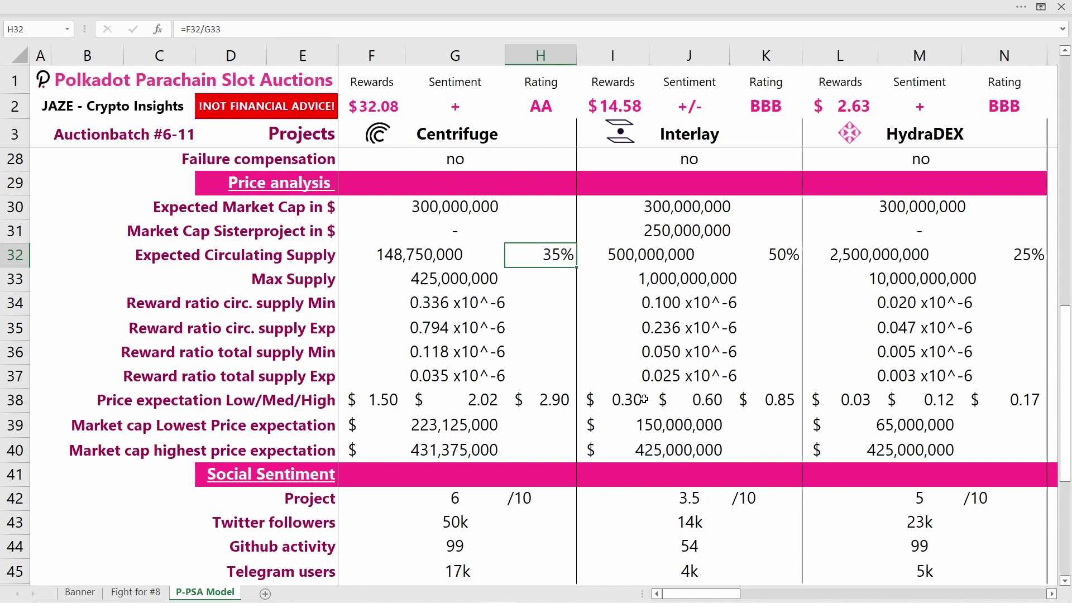
left_click(766, 256)
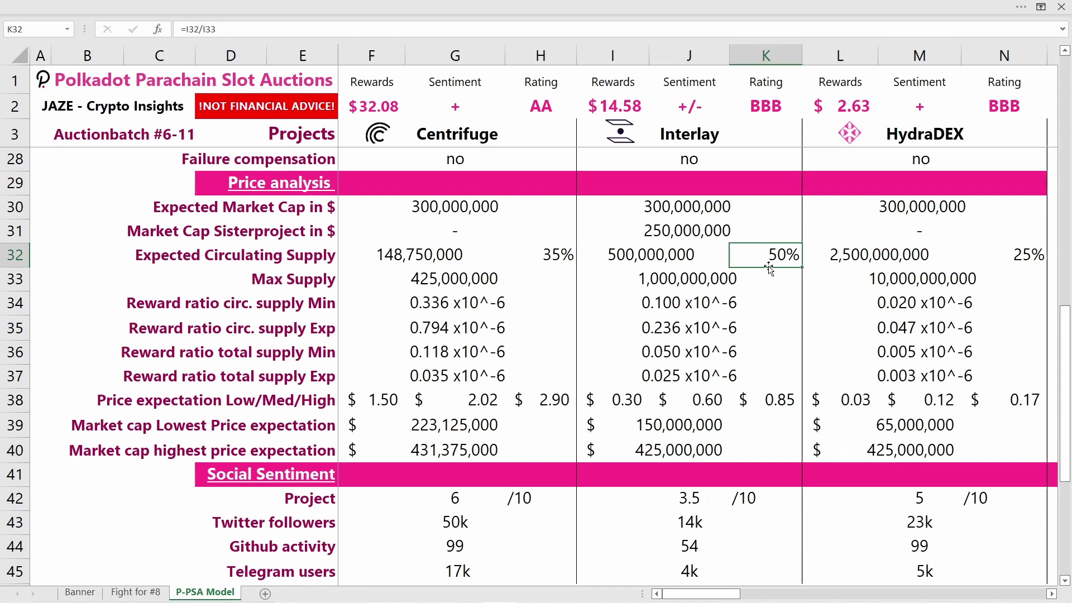
left_click(999, 266)
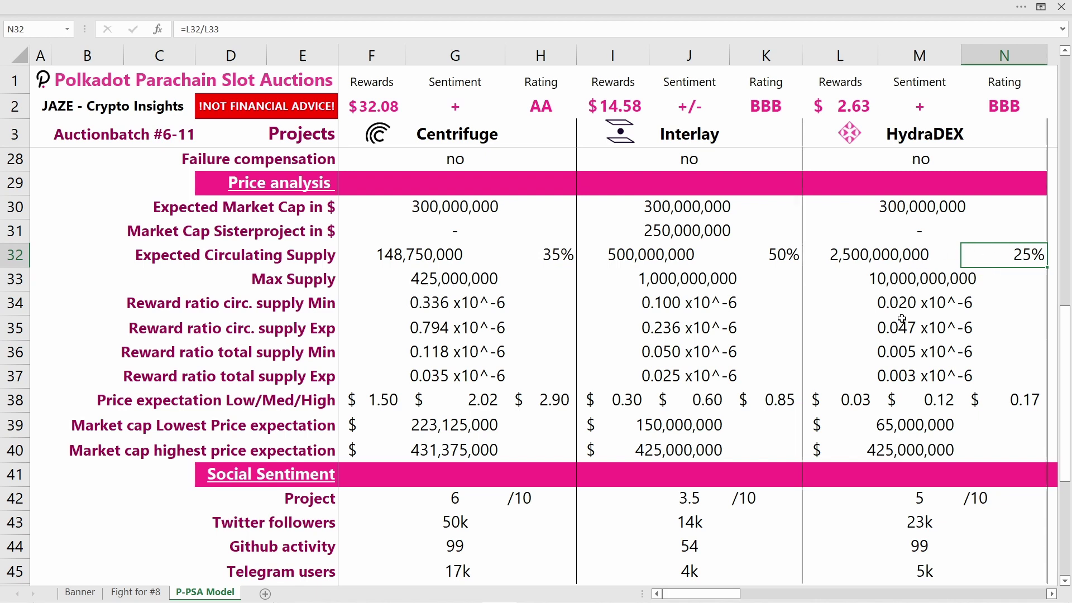
scroll(747, 318, "down", 1)
scroll(745, 322, "up", 1)
left_click(384, 403)
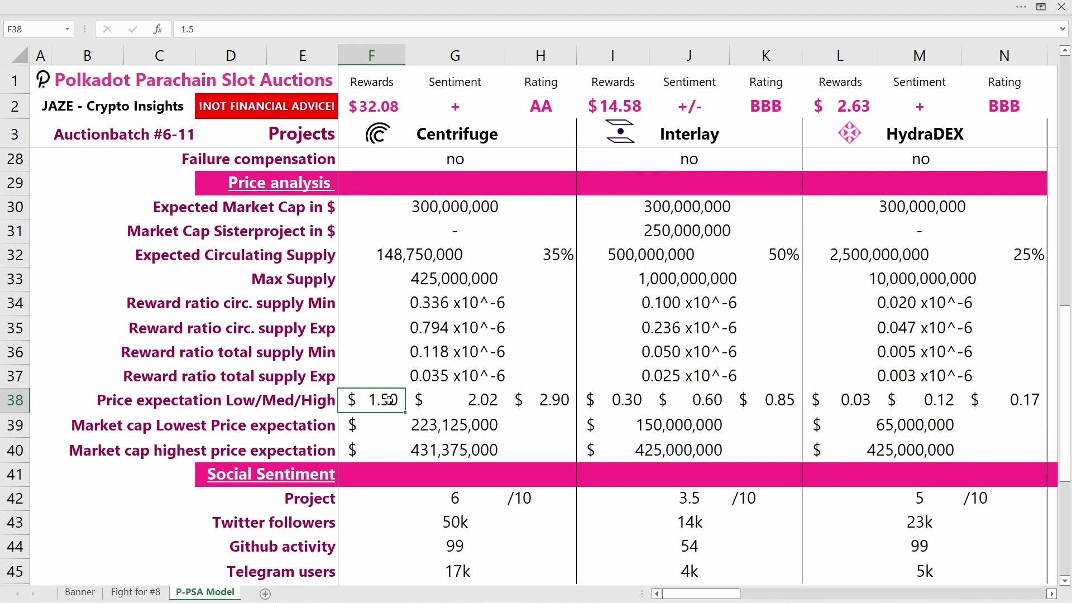
left_click(549, 400)
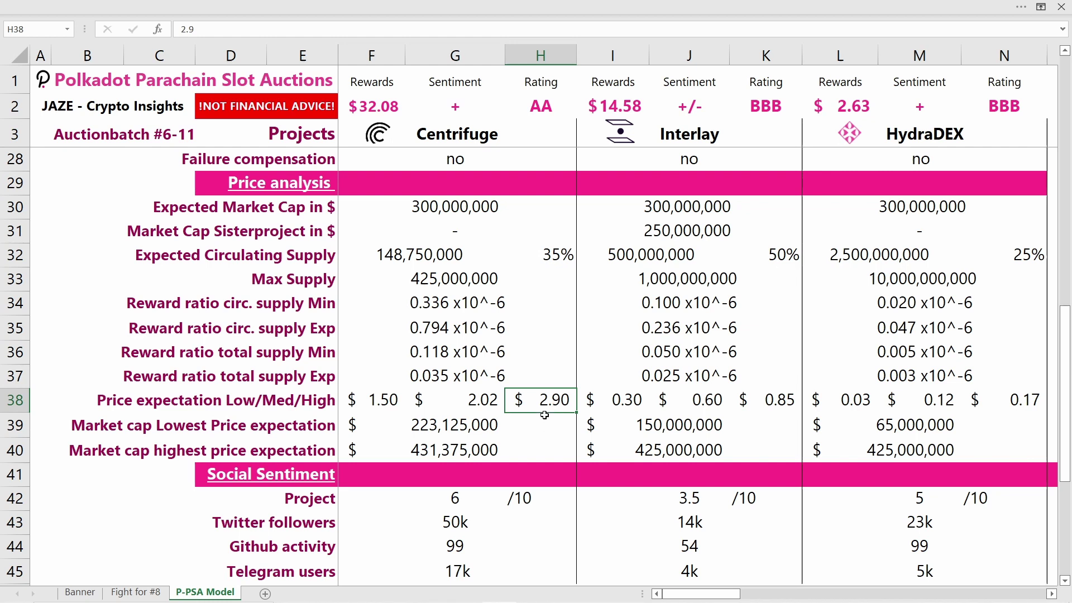
left_click(464, 425)
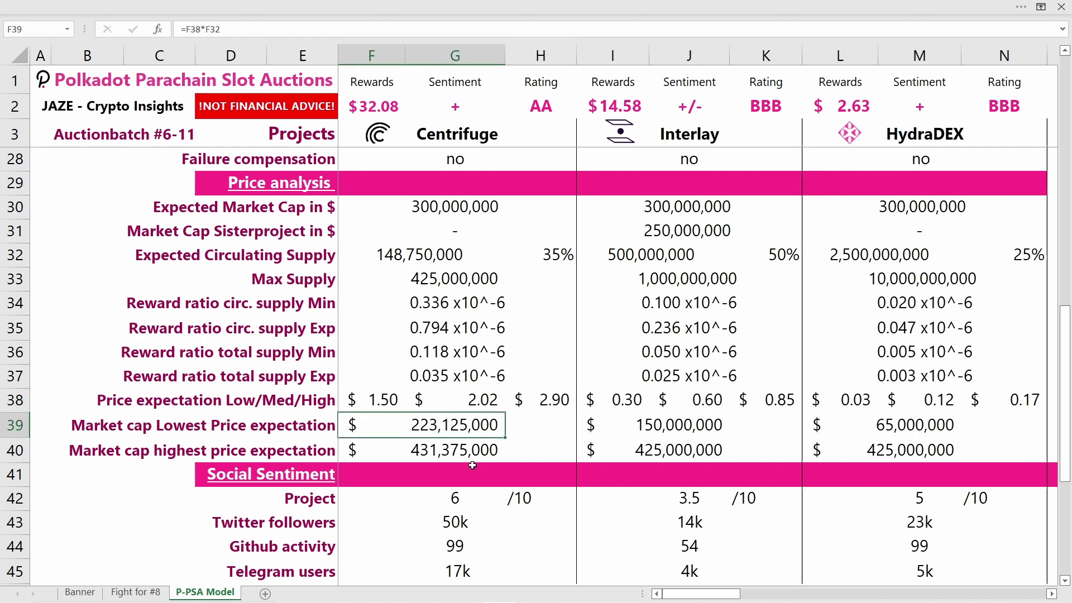
left_click(442, 448)
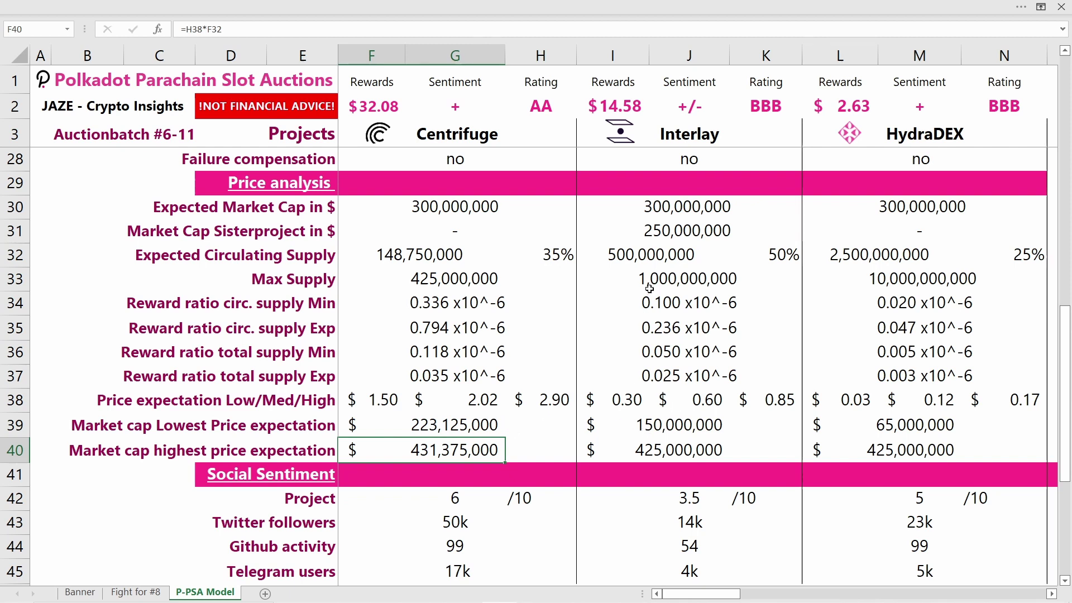
left_click(642, 396)
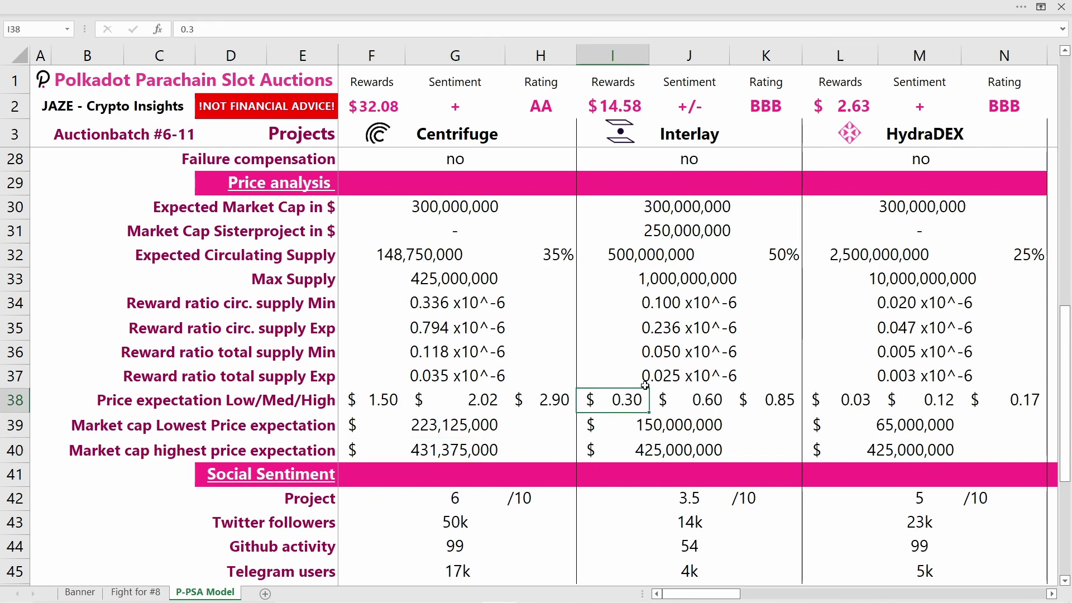
left_click(769, 397)
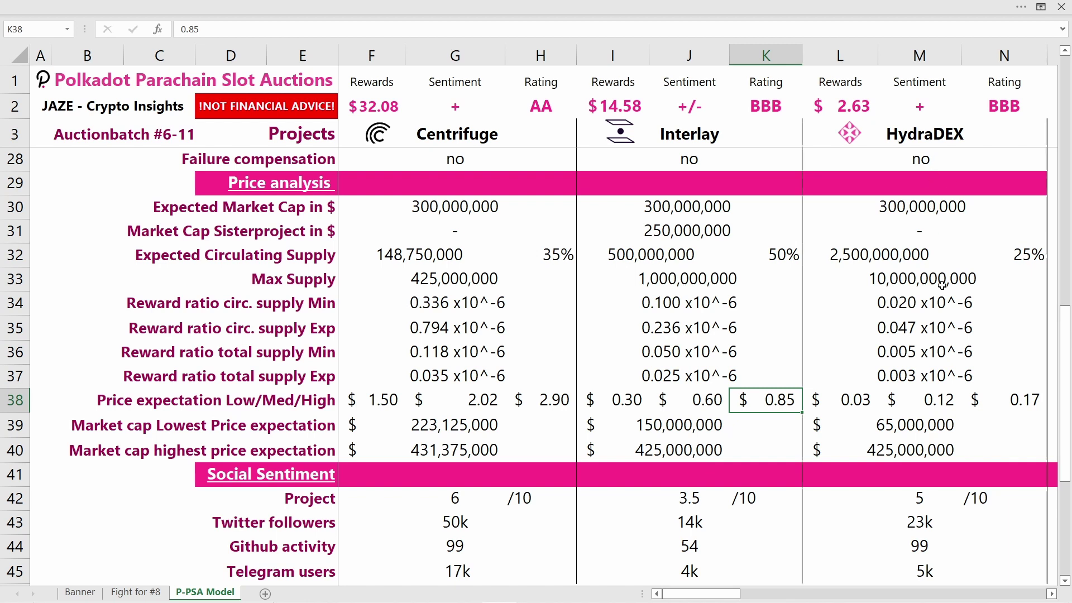
left_click(850, 400)
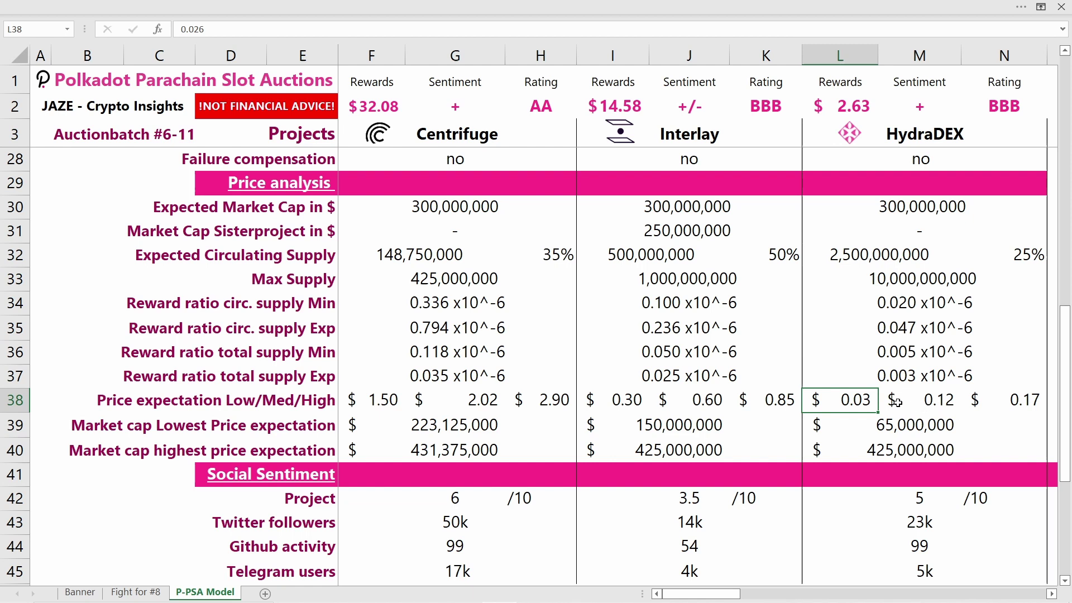
left_click(908, 430)
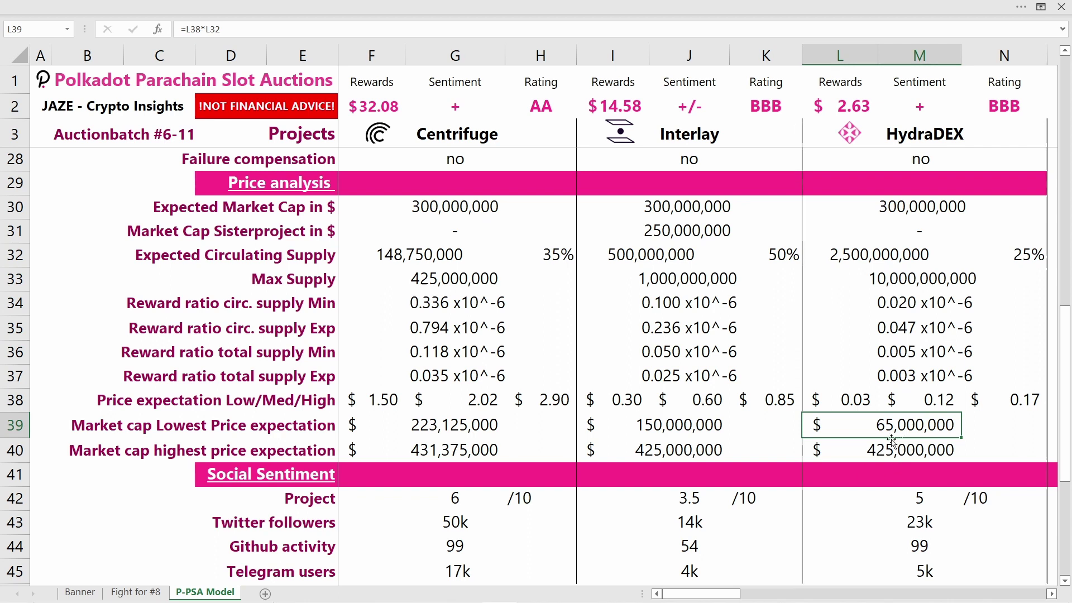
left_click(899, 454)
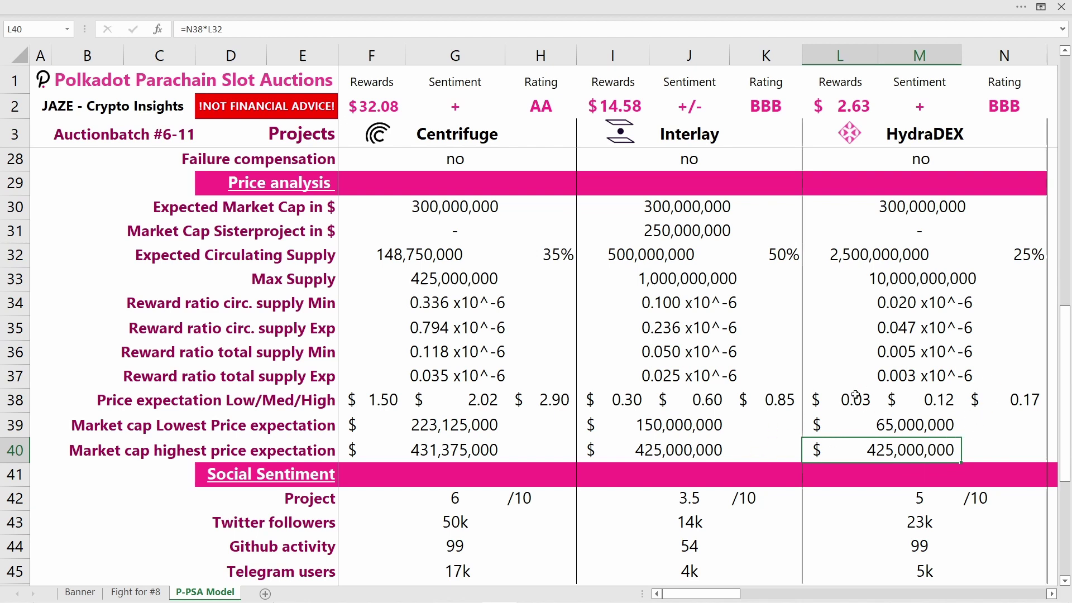
left_click_drag(856, 395, 949, 405)
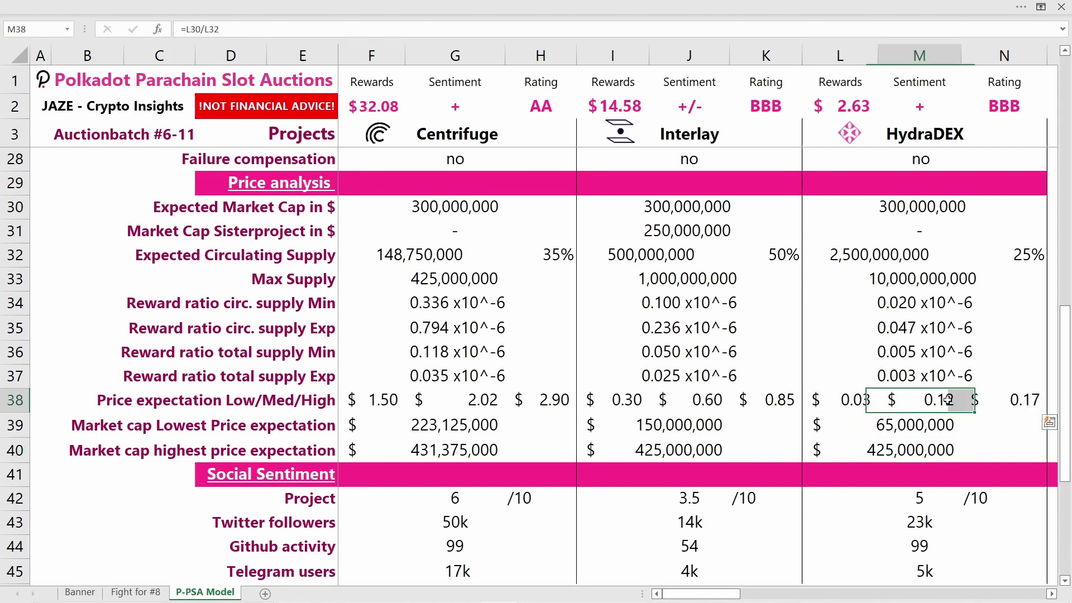
left_click(949, 404)
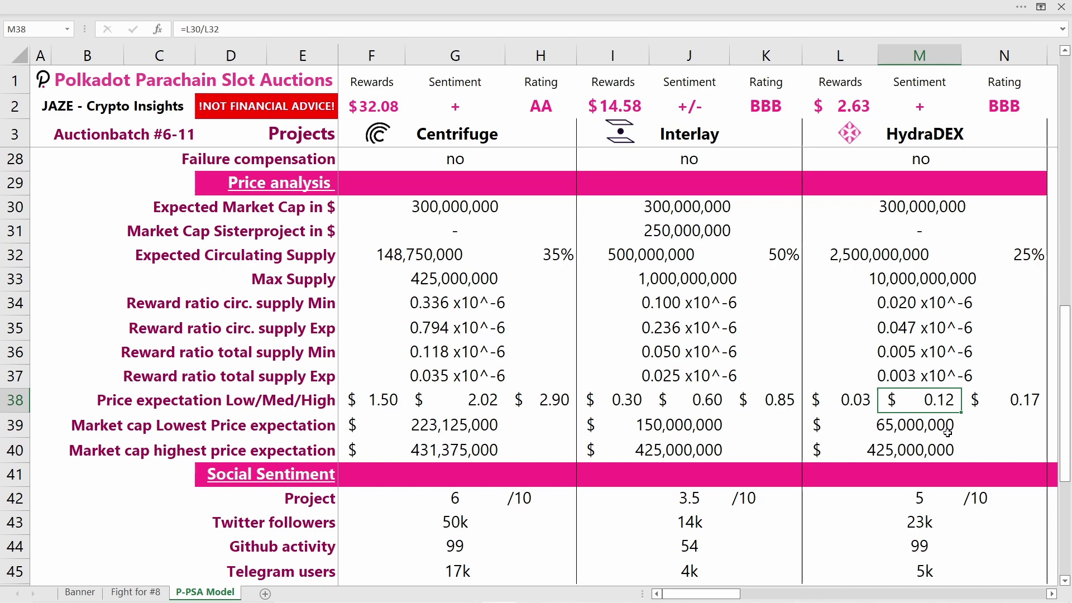
Scroll down through the Social Sentiment rows, then back up to Fundamentals and Finomics.
scroll(692, 513, "down", 1)
scroll(691, 513, "down", 1)
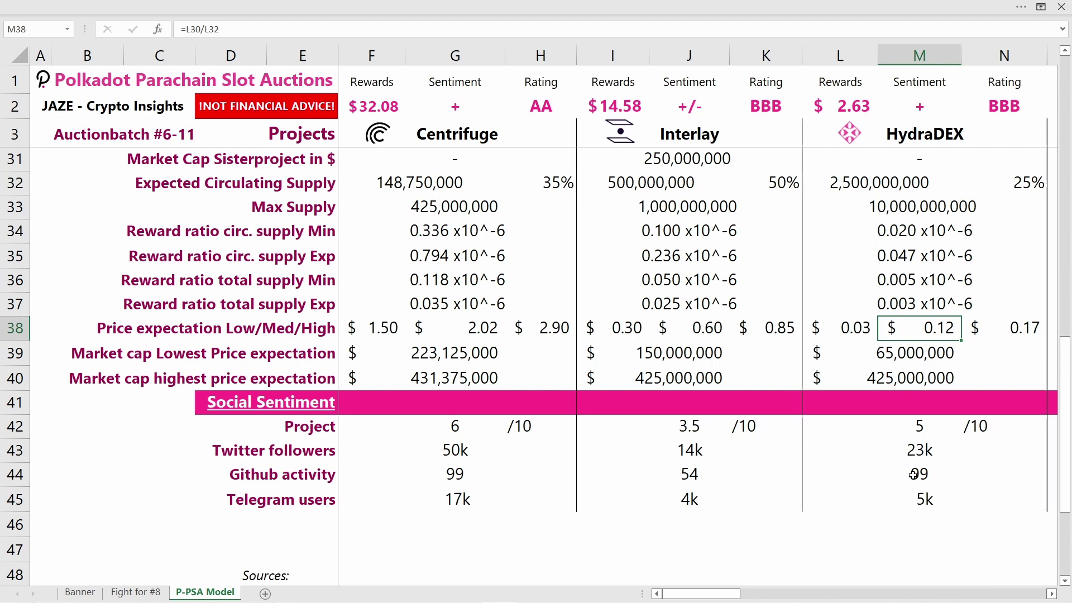
scroll(914, 473, "up", 9)
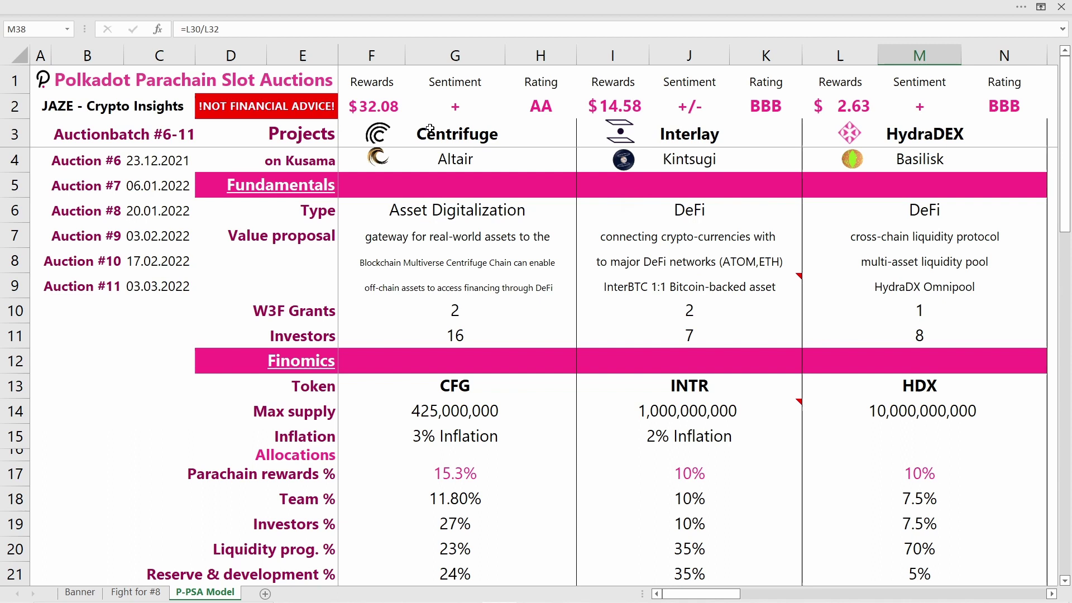
left_click(449, 113)
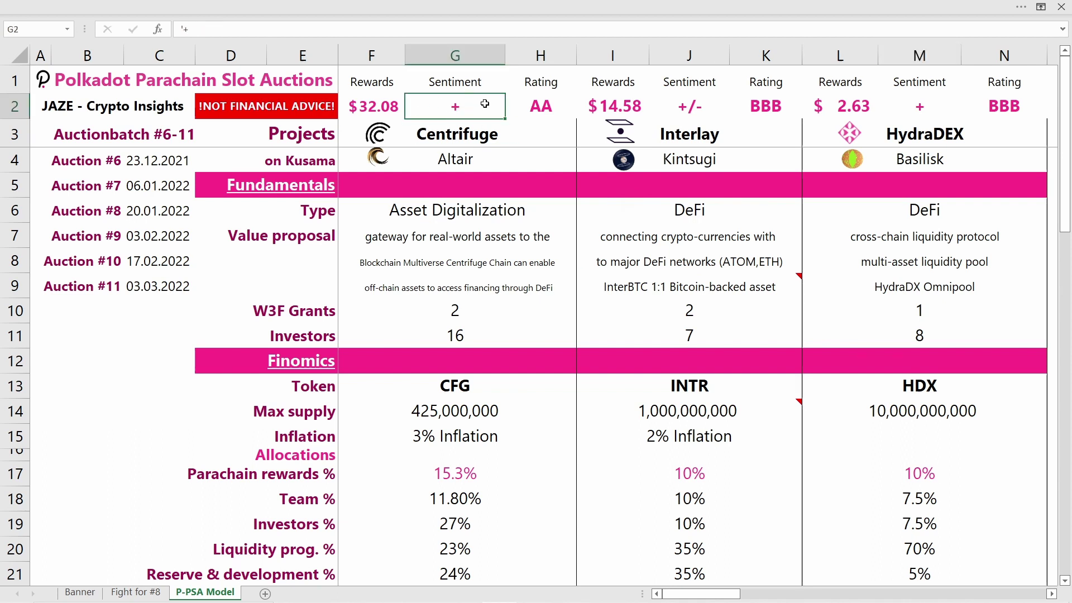
left_click(533, 109)
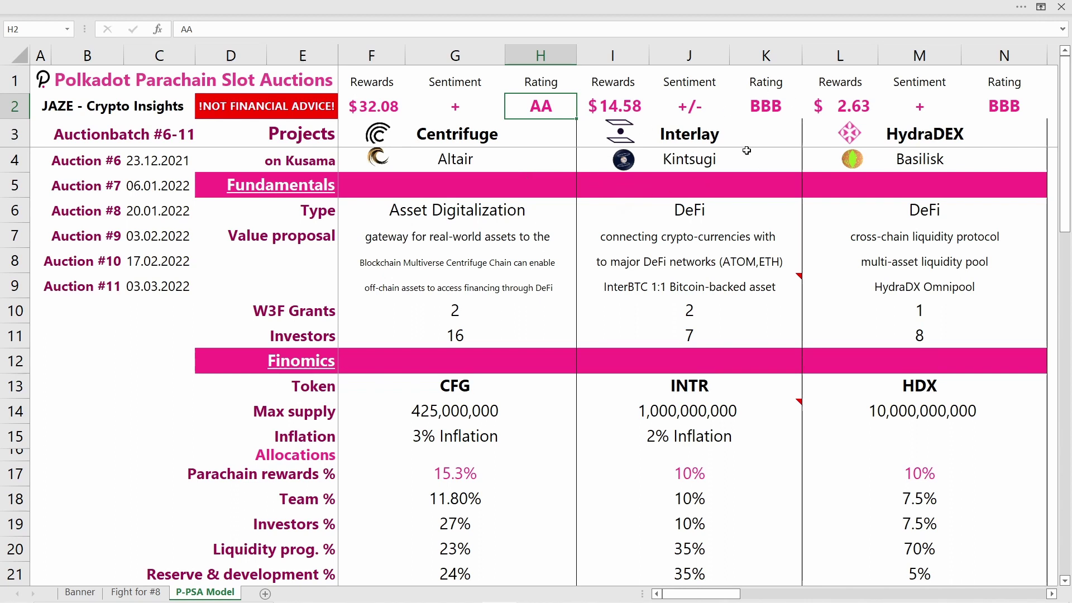
left_click(703, 112)
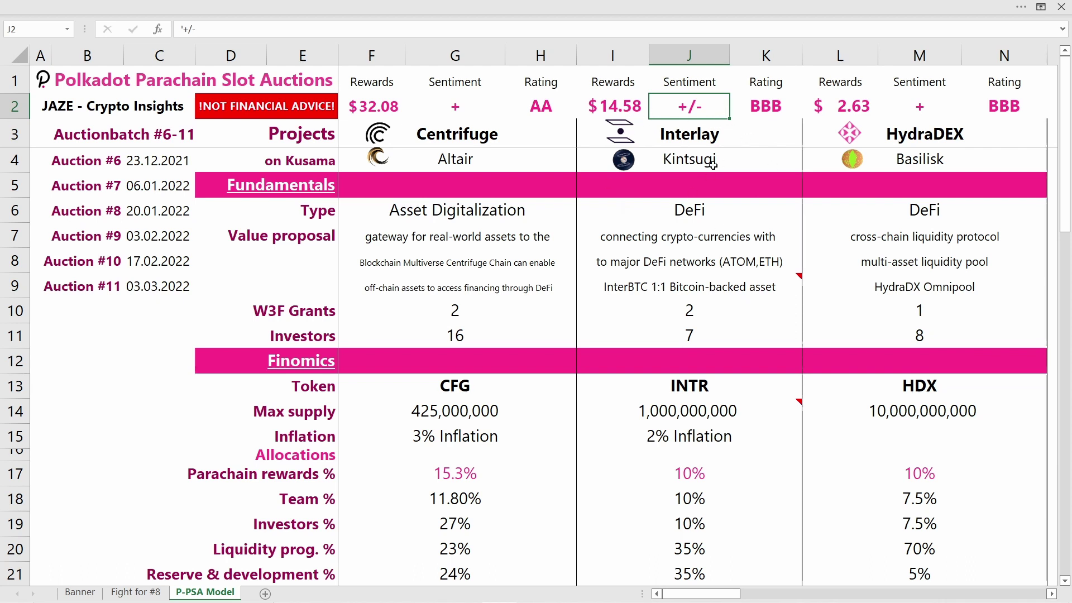
left_click(772, 110)
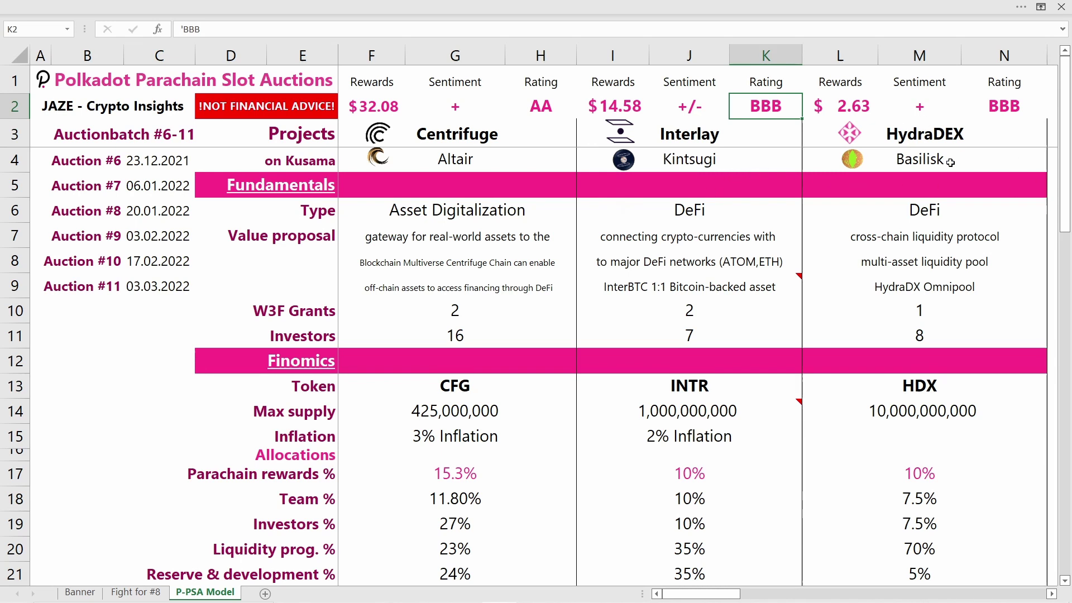
left_click(857, 132)
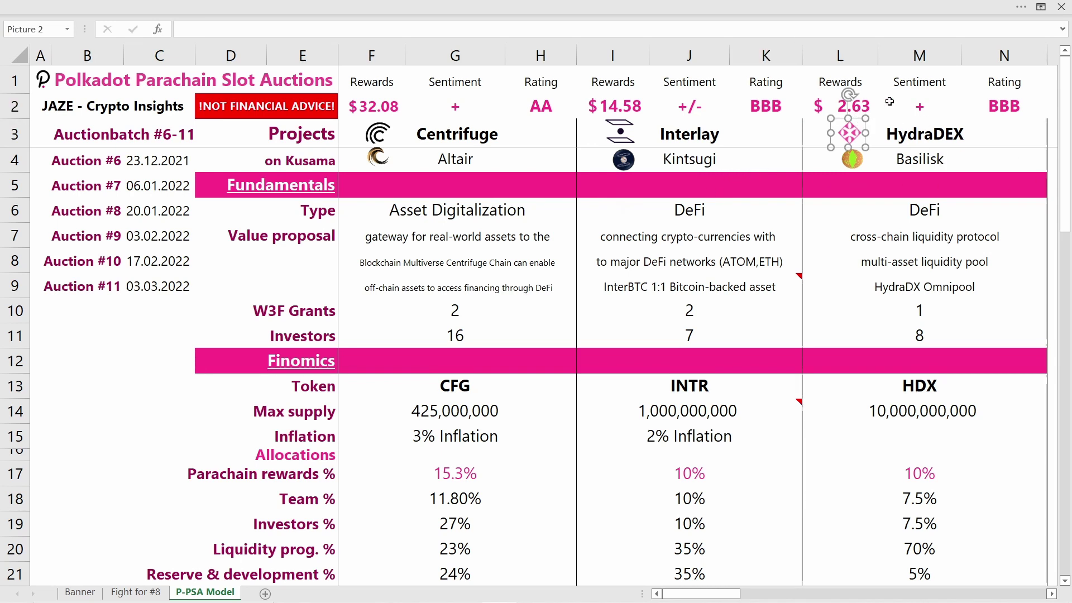
left_click(827, 105)
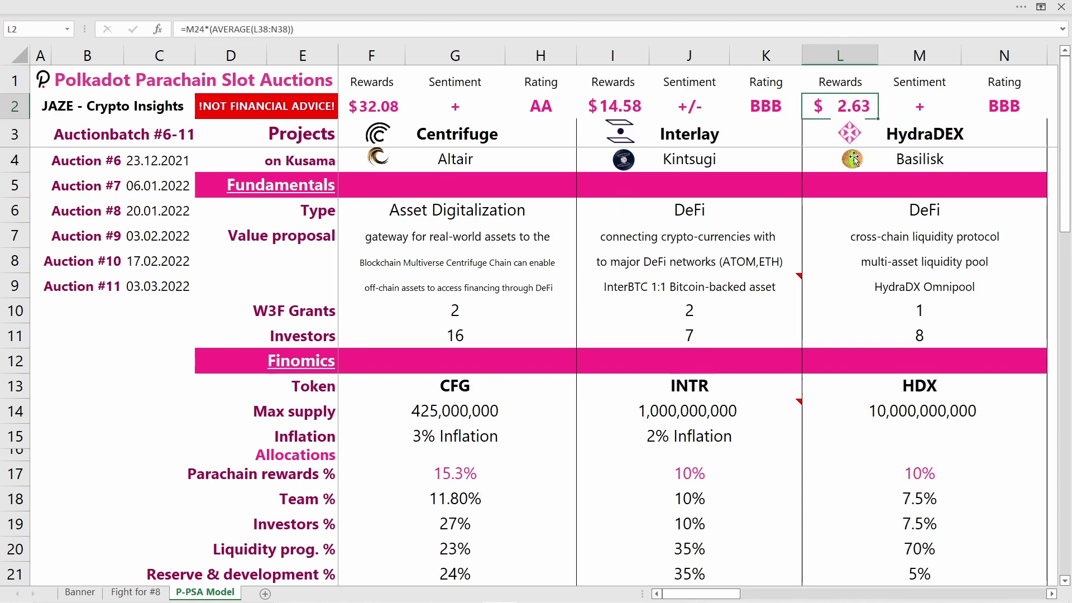
scroll(924, 444, "down", 2)
mouse_move(916, 492)
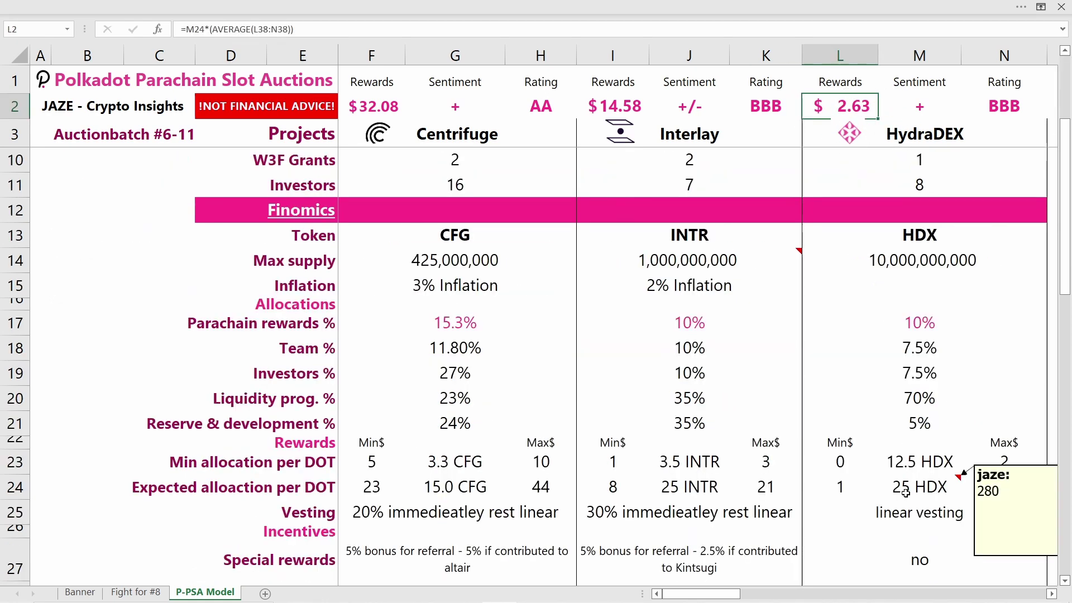
scroll(908, 487, "up", 2)
scroll(908, 487, "down", 4)
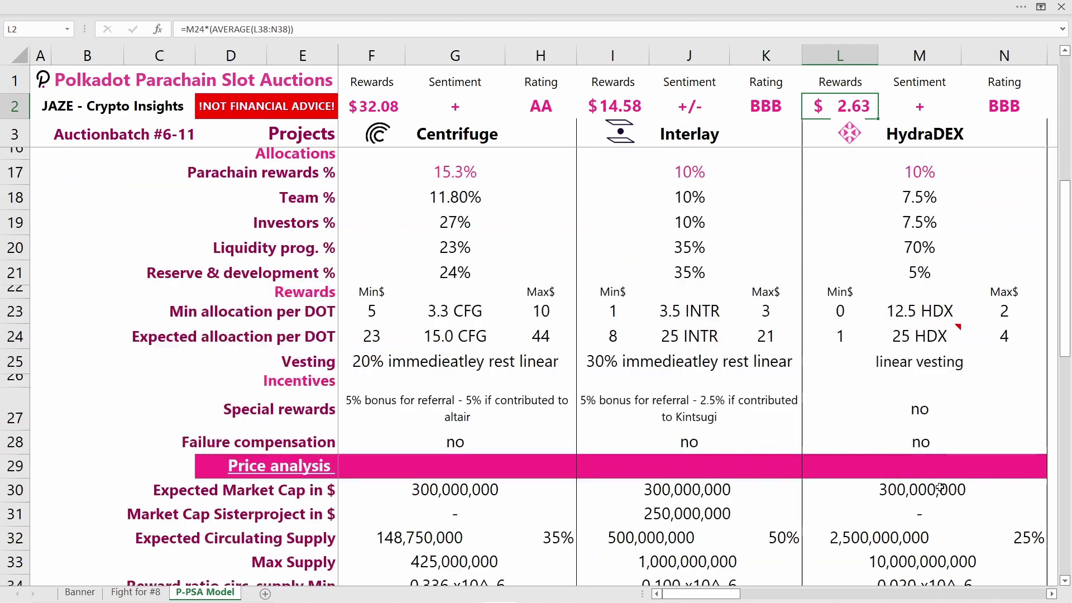
left_click(906, 344)
type("280")
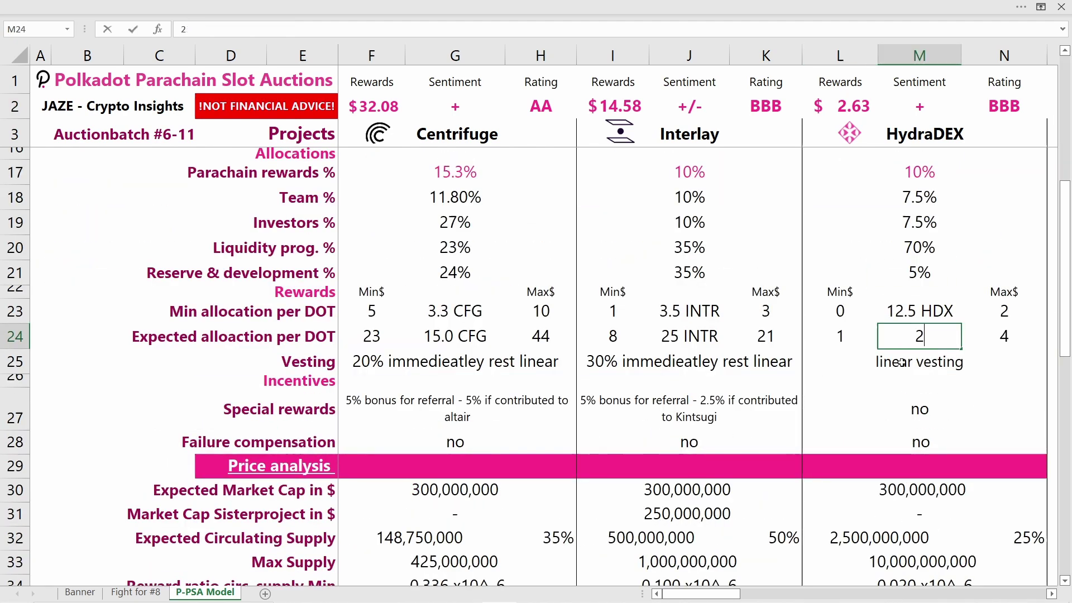
left_click(902, 362)
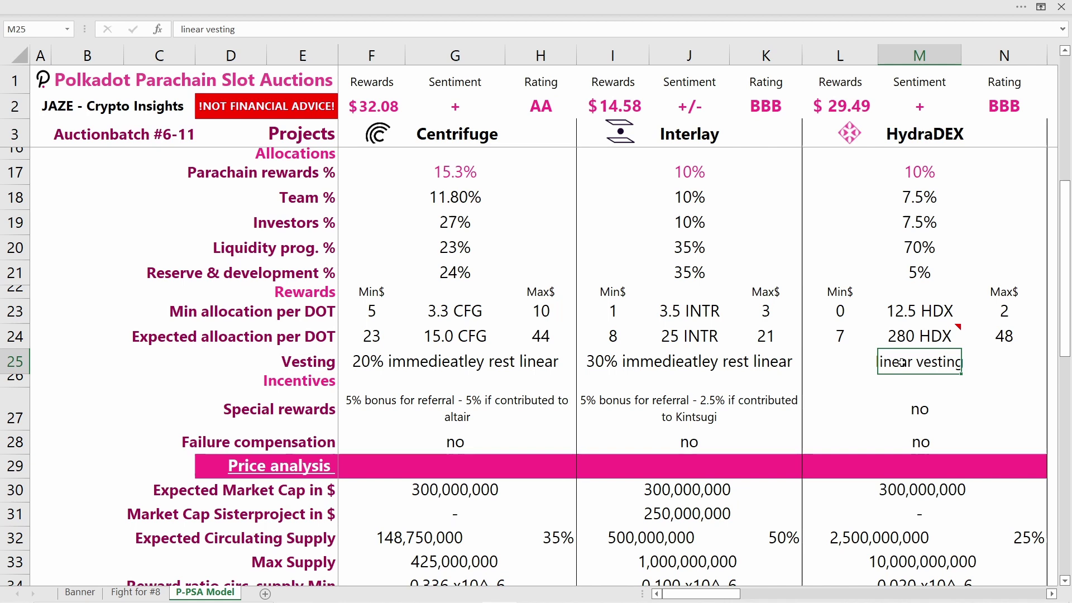
left_click(900, 339)
mouse_move(900, 339)
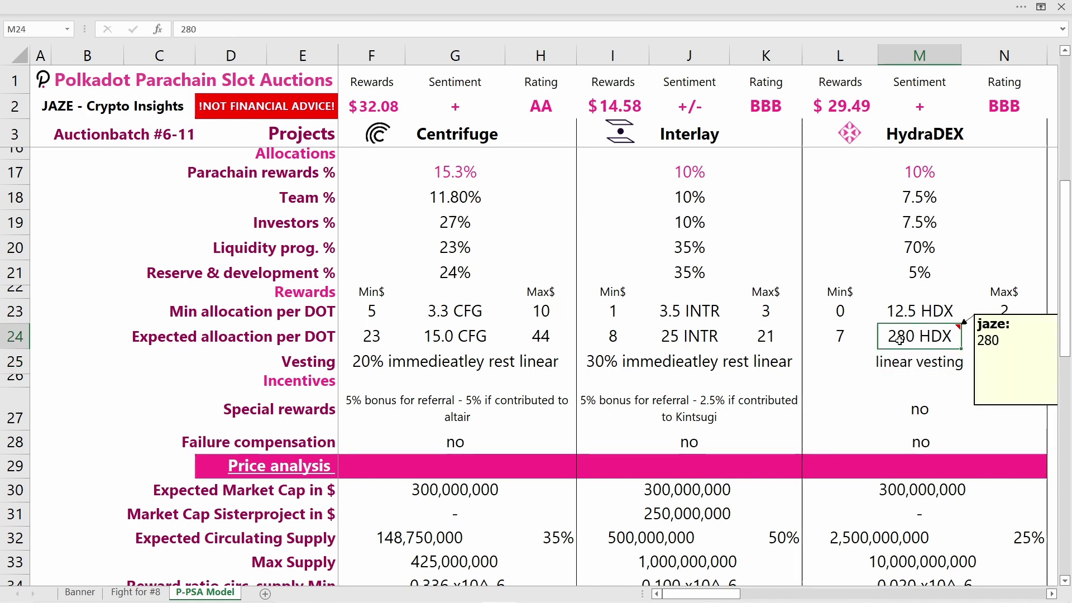
type("20")
key("Return")
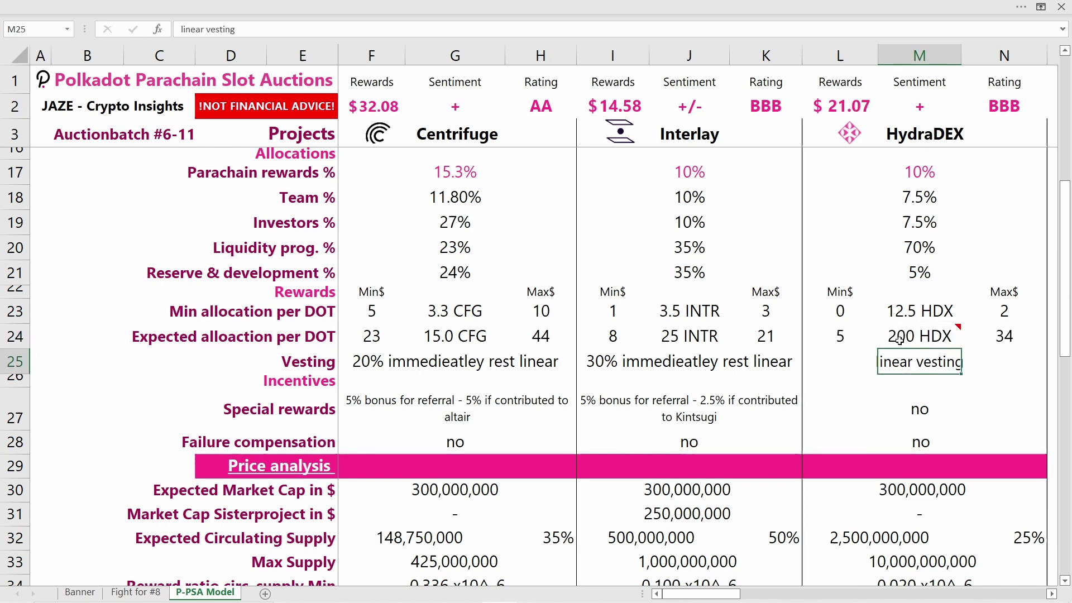
scroll(832, 157, "up", 5)
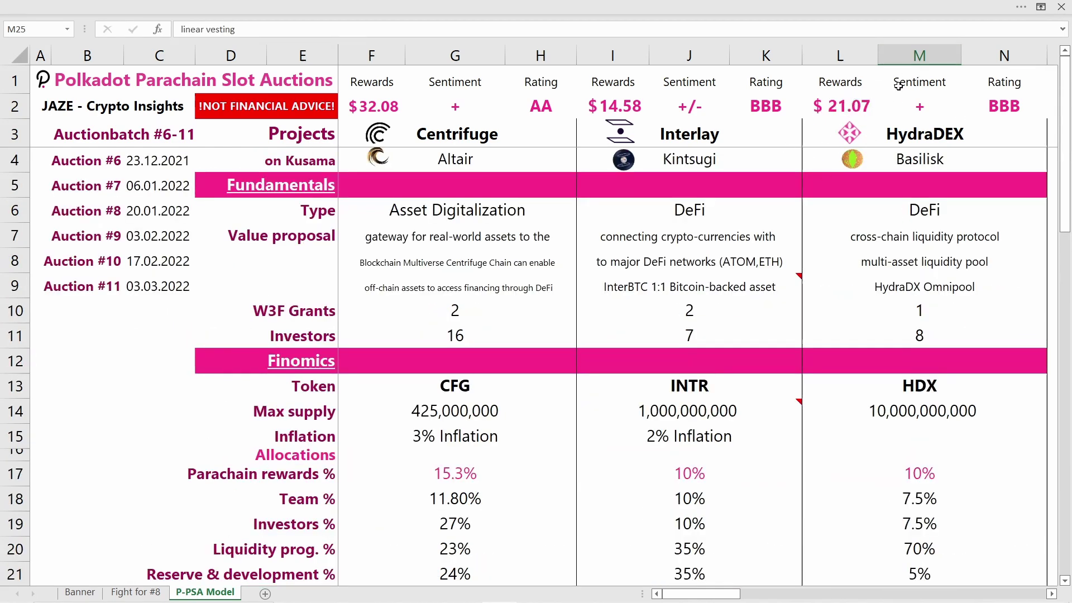
scroll(945, 318, "down", 4)
left_click(919, 336)
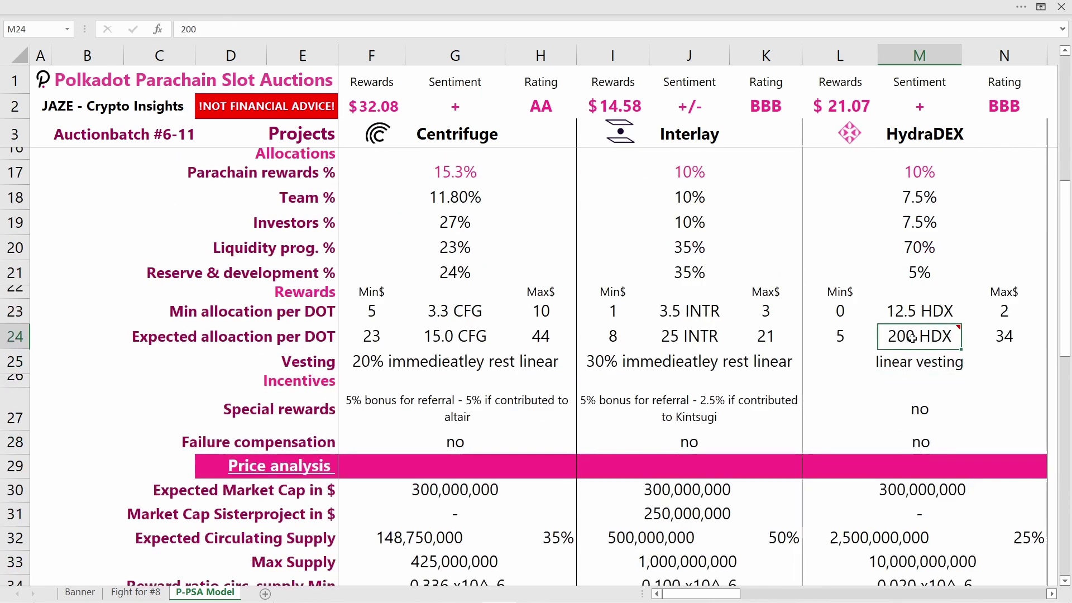
type("25")
key("ctrl+Return")
key("Return")
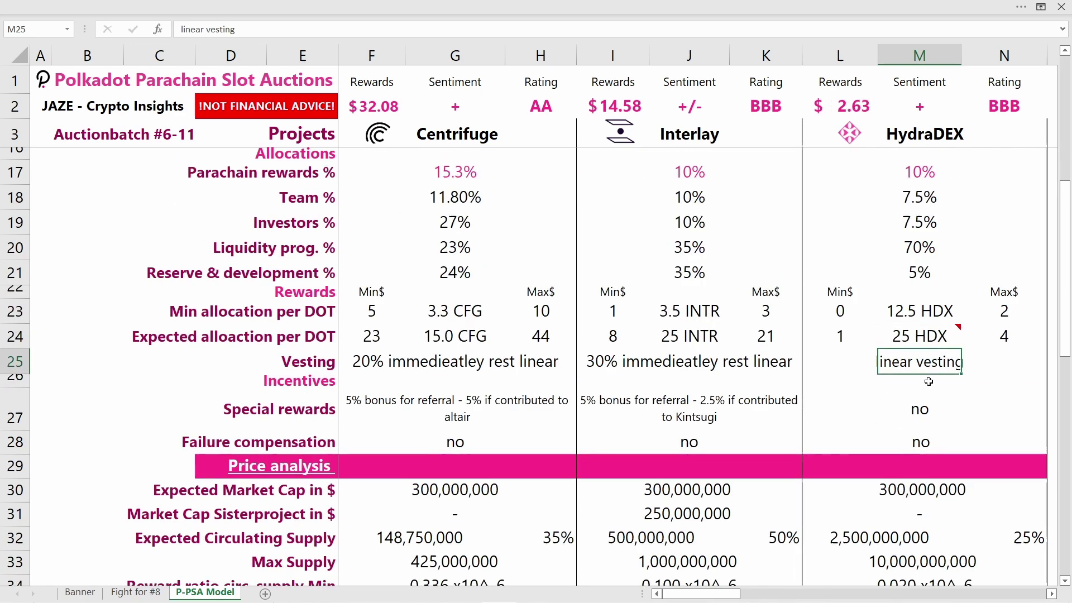
scroll(950, 335, "up", 4)
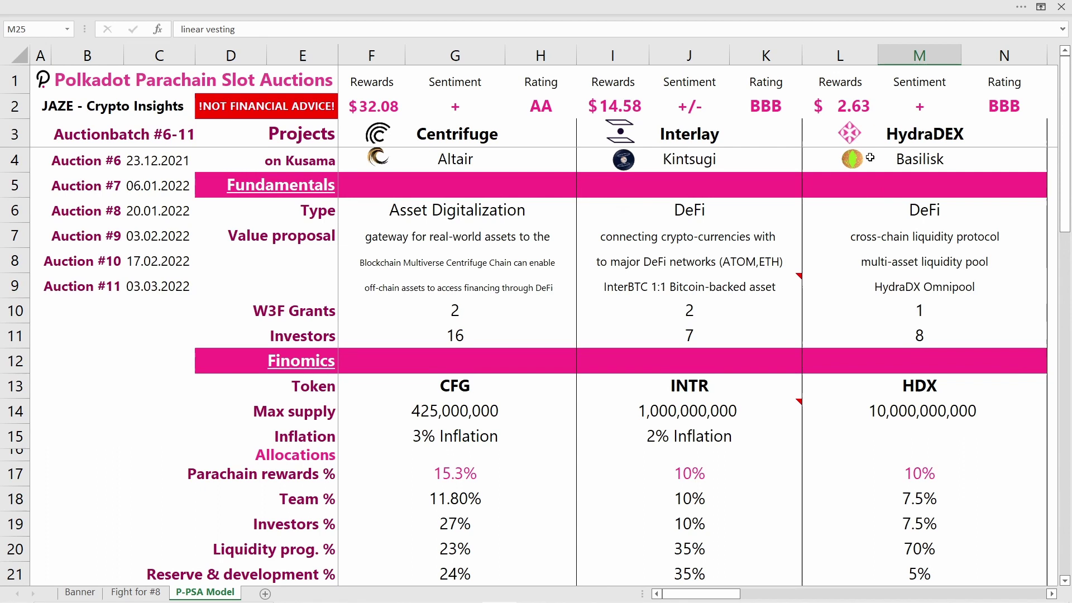